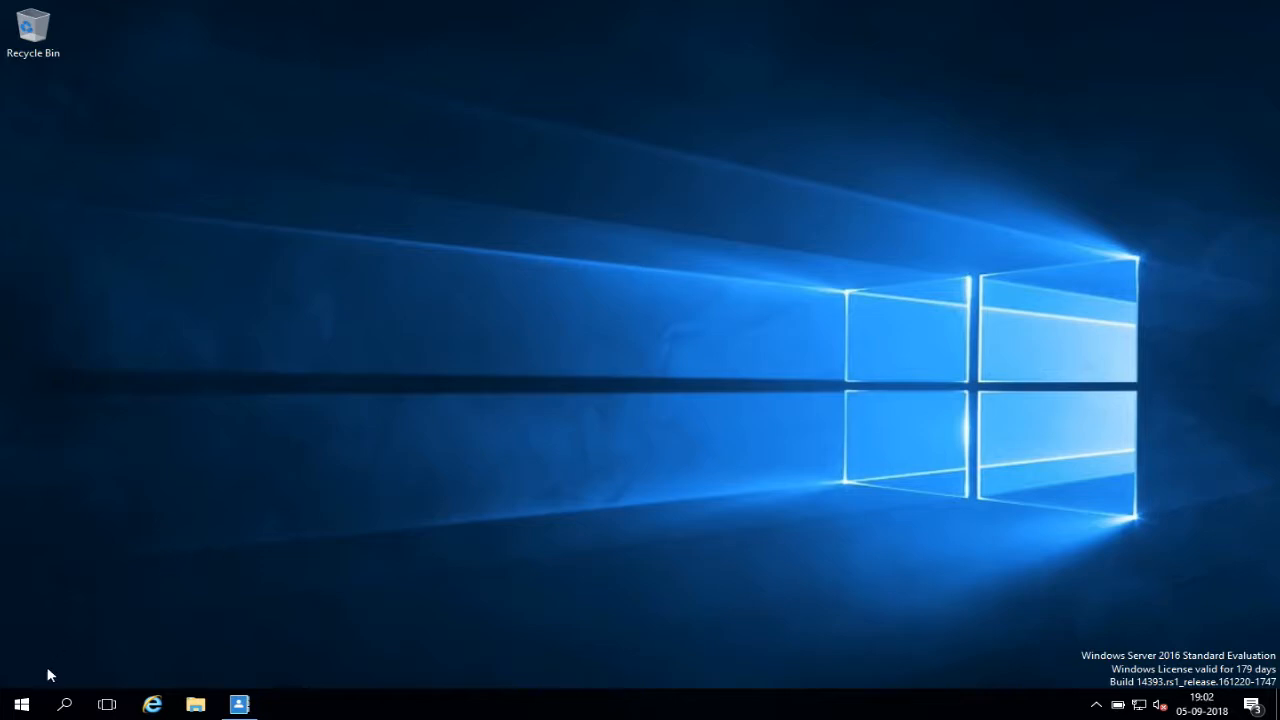
Launch Active Directory Administrative Center from Windows Administrative Tools in the Start menu.
{"action": "left_click", "coordinate": [22, 706]}
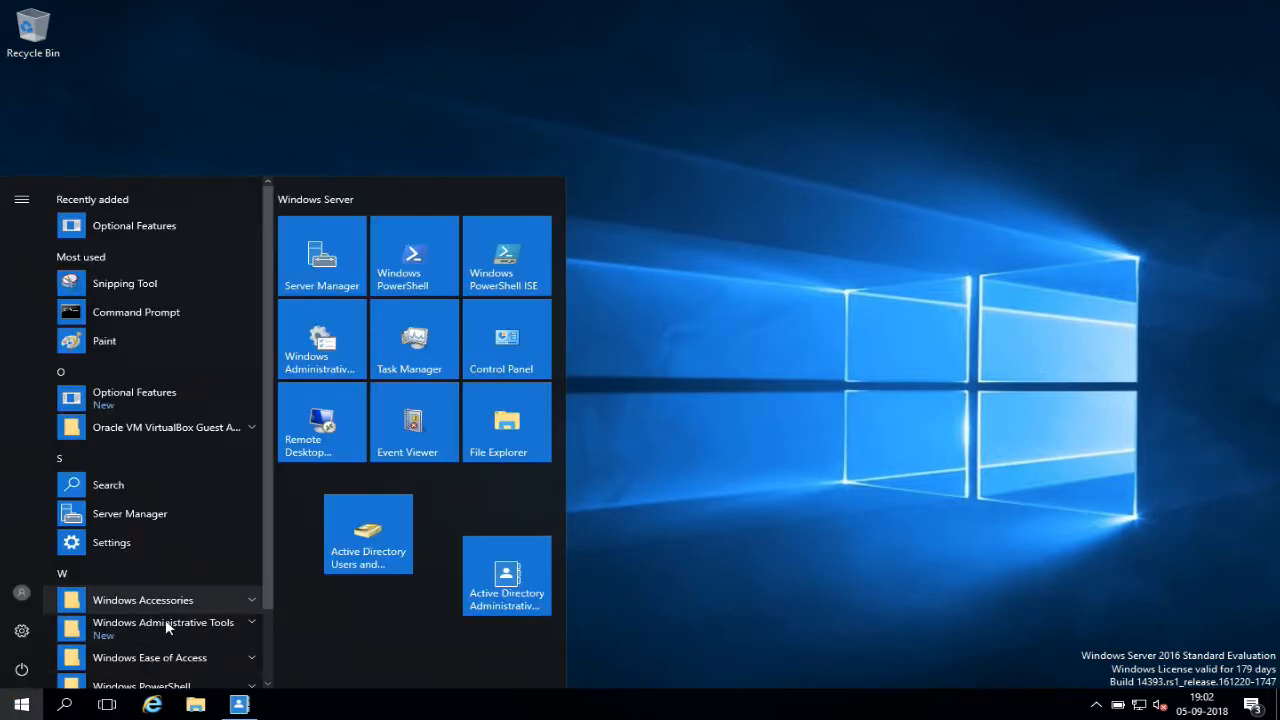
{"action": "scroll", "coordinate": [270, 480], "scroll_direction": "down", "scroll_amount": 2}
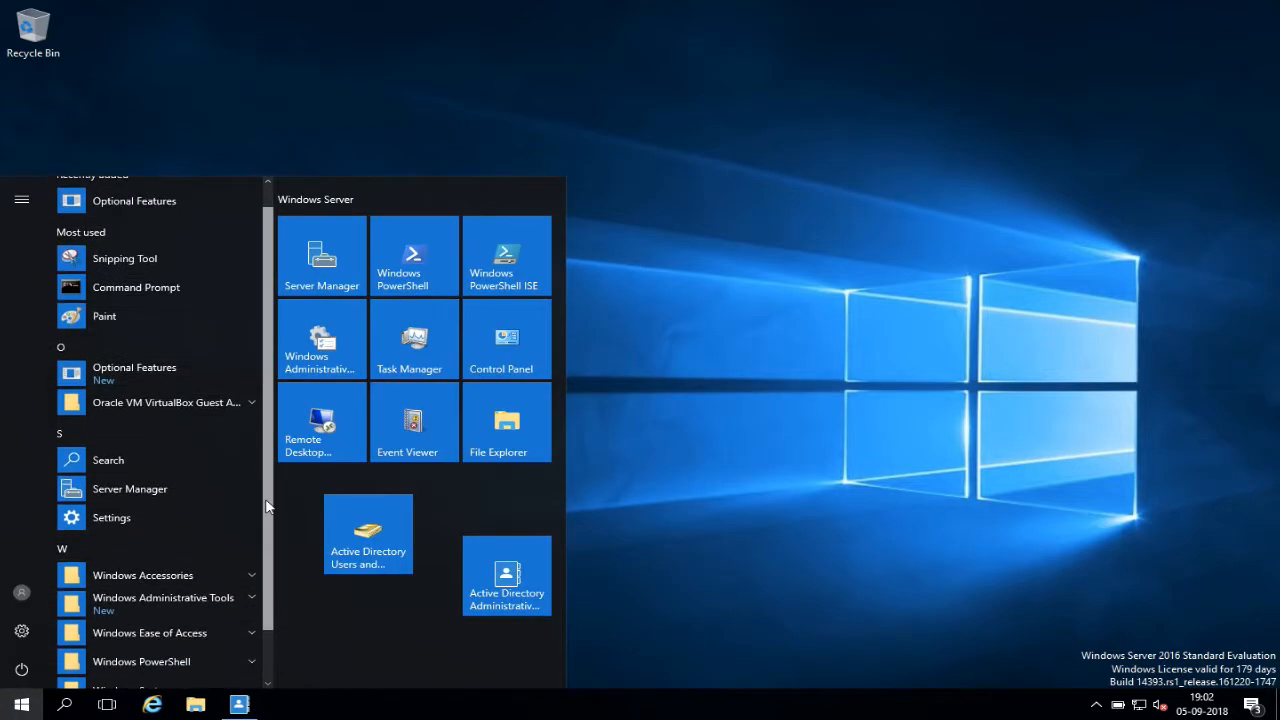
{"action": "left_click", "coordinate": [210, 541]}
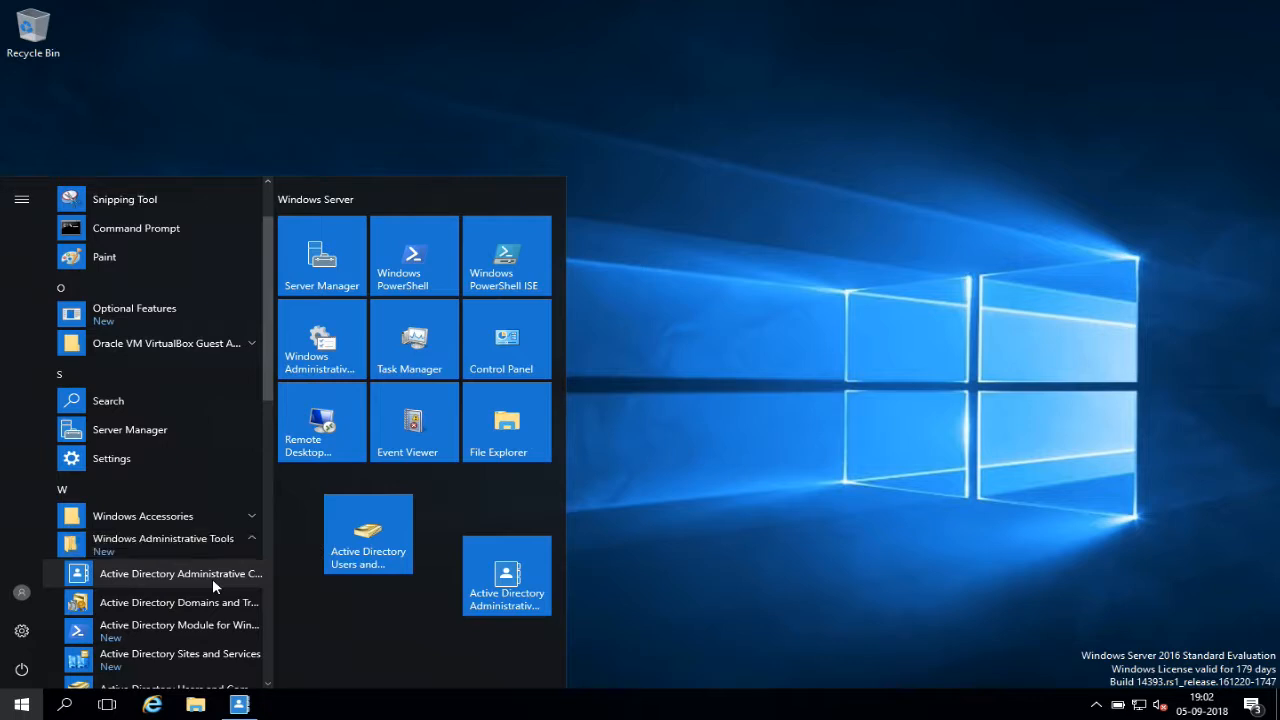
{"action": "left_click", "coordinate": [250, 706]}
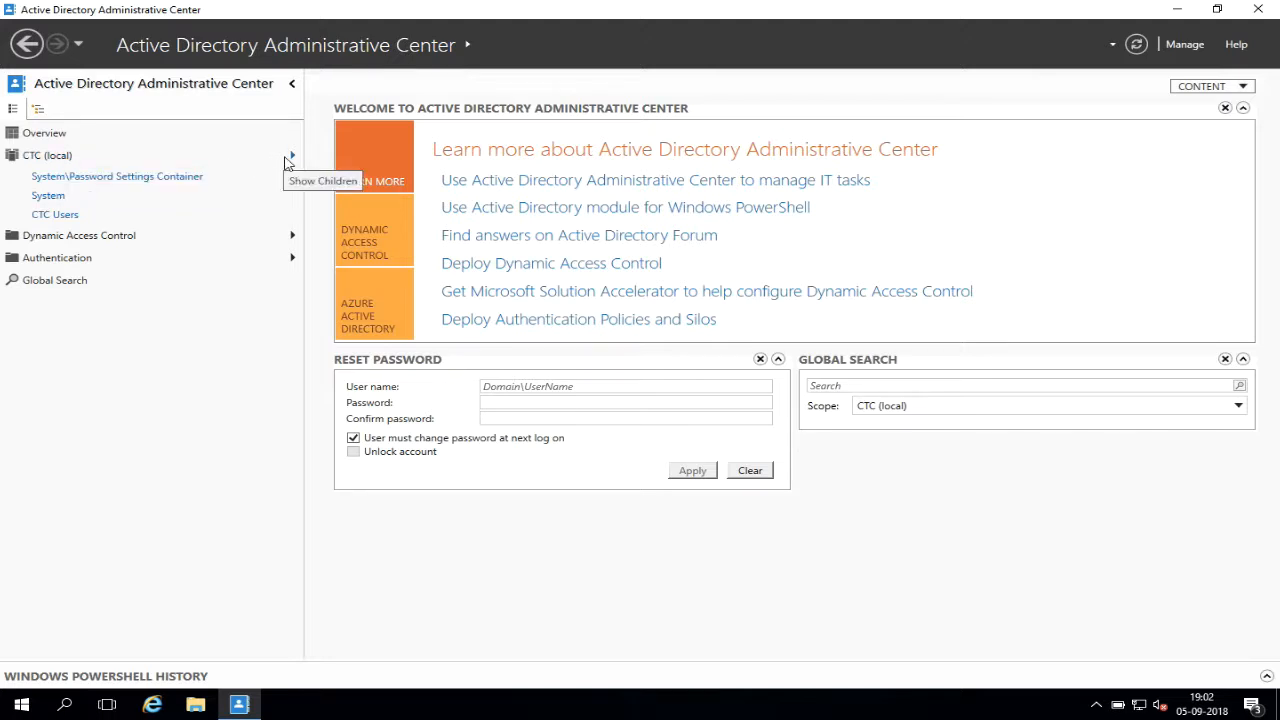
Navigate from CTC (local) through System to the Password Settings Container, previewing the Tasks New menu.
{"action": "left_click", "coordinate": [292, 158]}
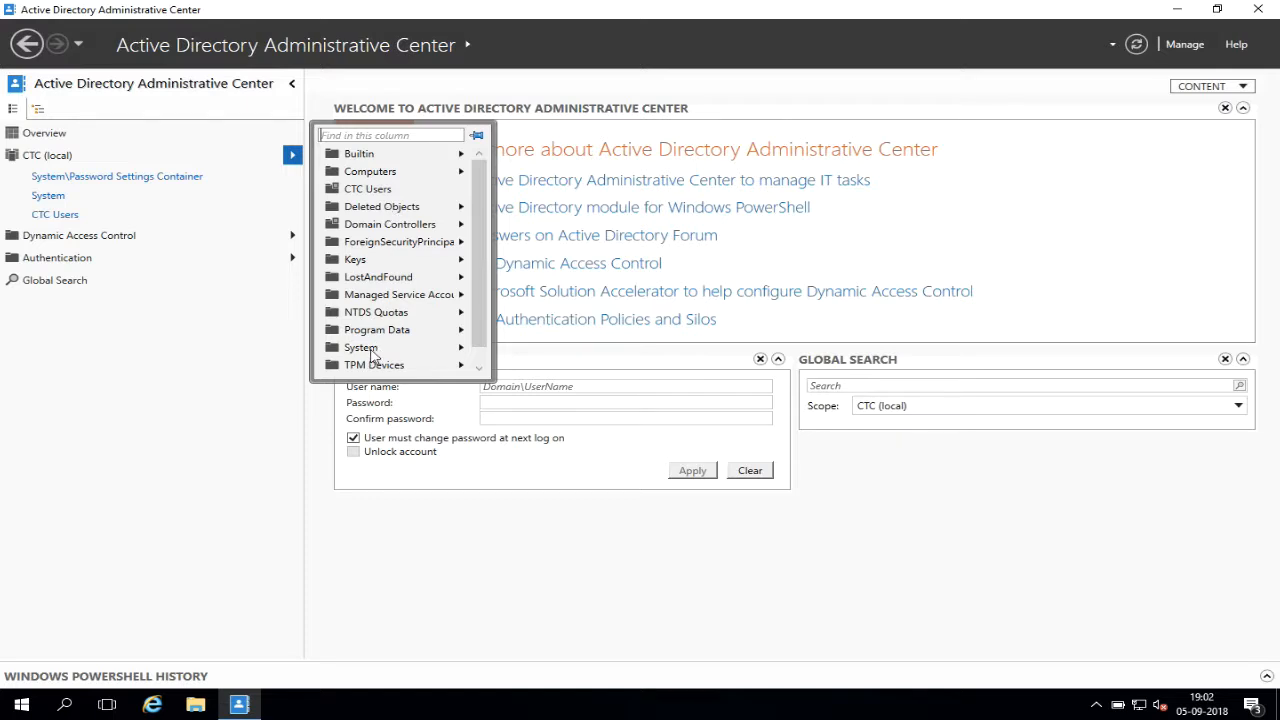
{"action": "left_click", "coordinate": [370, 351]}
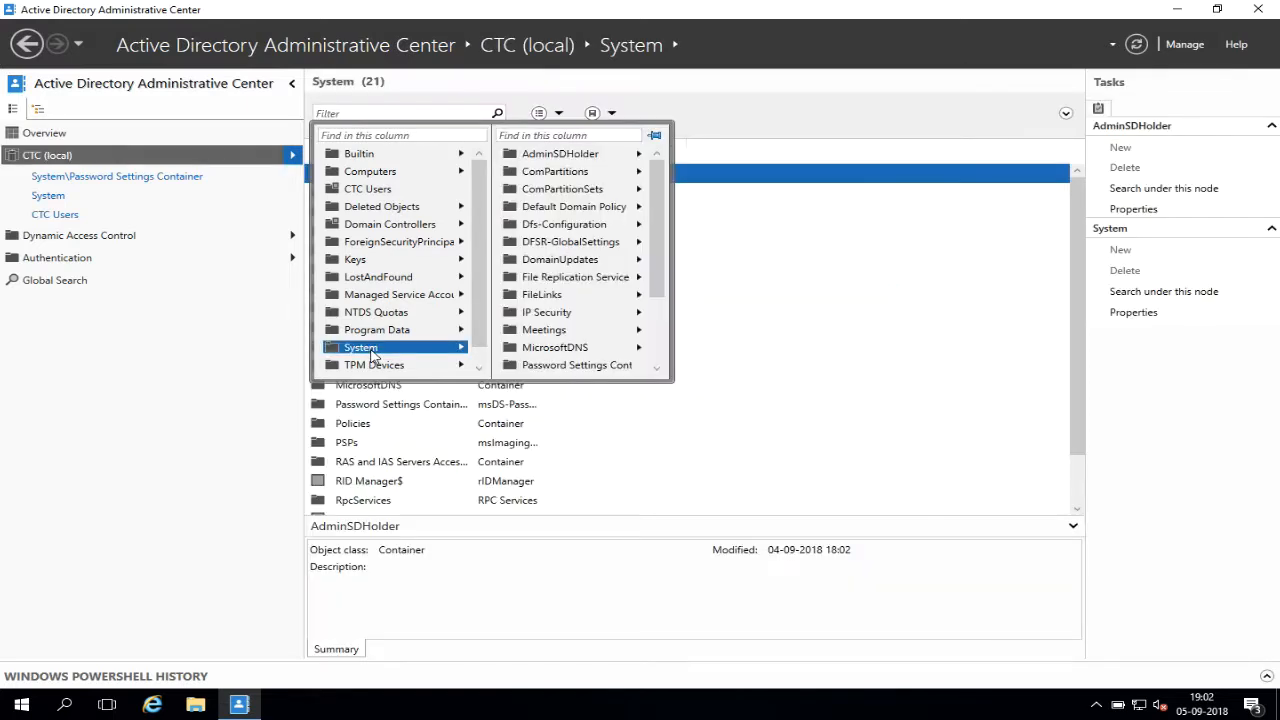
{"action": "left_click", "coordinate": [577, 367]}
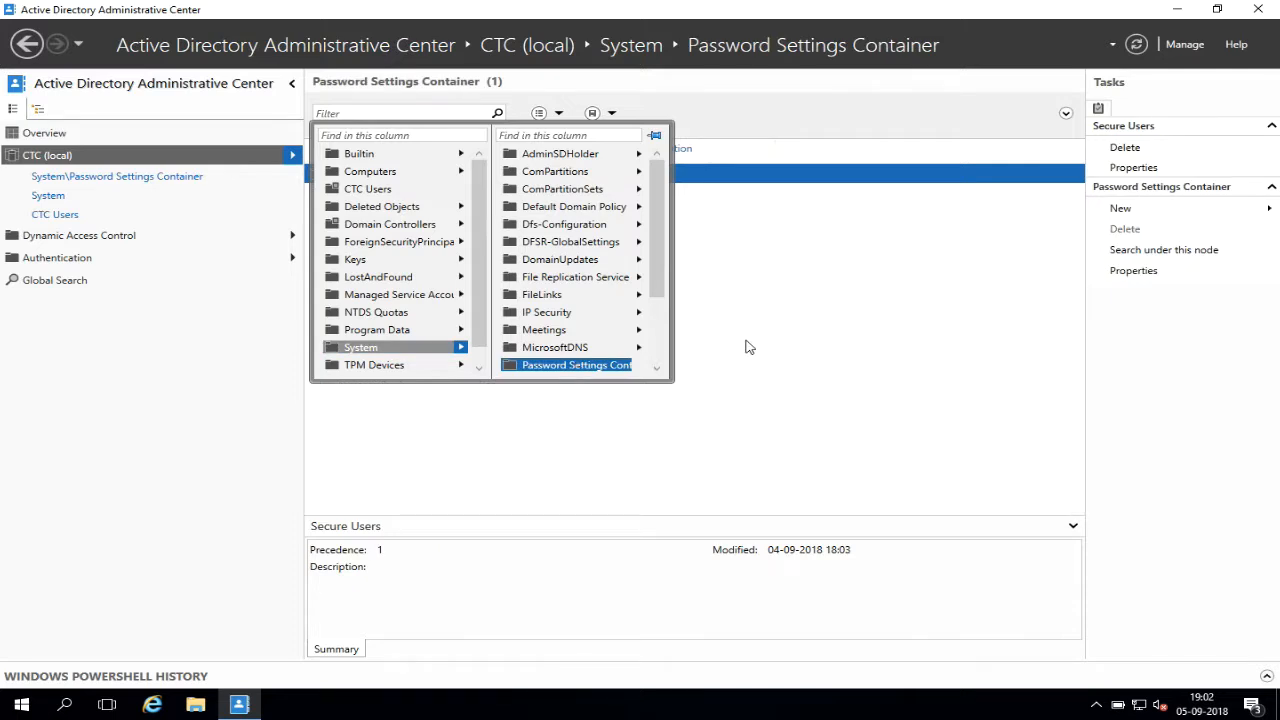
{"action": "left_click", "coordinate": [1120, 208]}
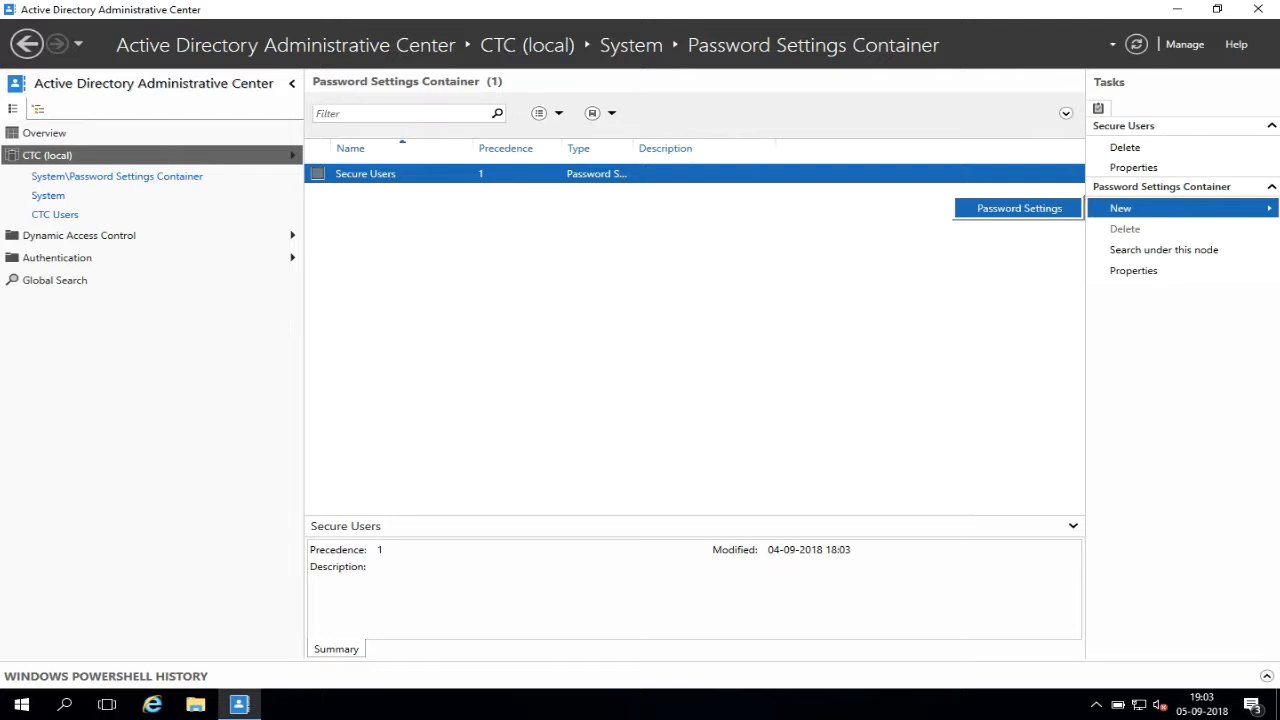
{"action": "left_click", "coordinate": [1019, 208]}
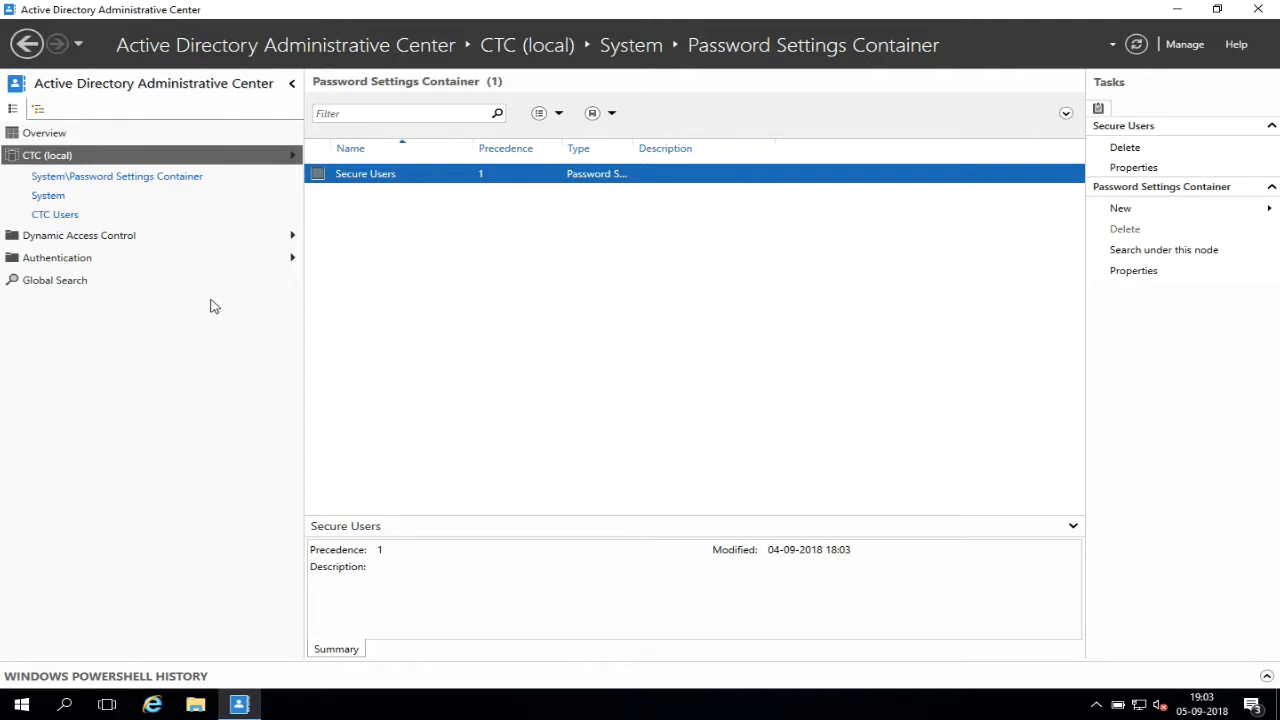
Switch to tree view and expand CTC (local) > System down to Password Settings Container.
{"action": "left_click", "coordinate": [38, 110]}
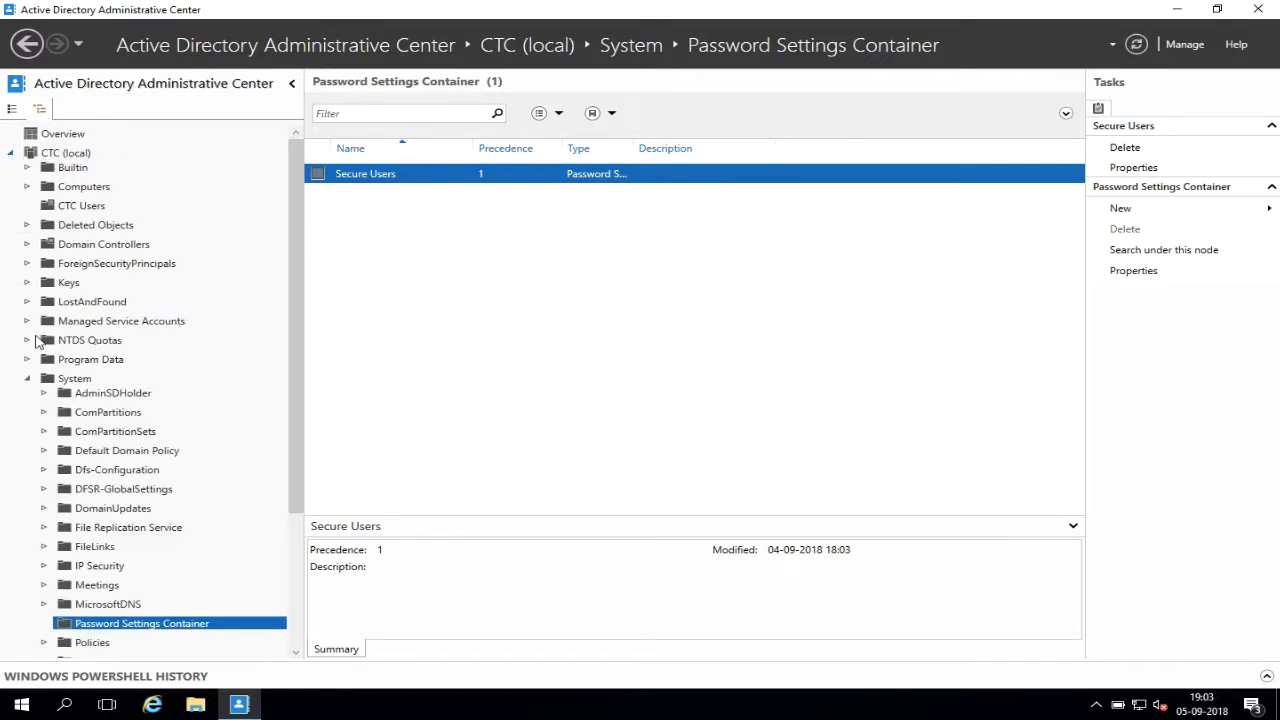
{"action": "left_click", "coordinate": [28, 380]}
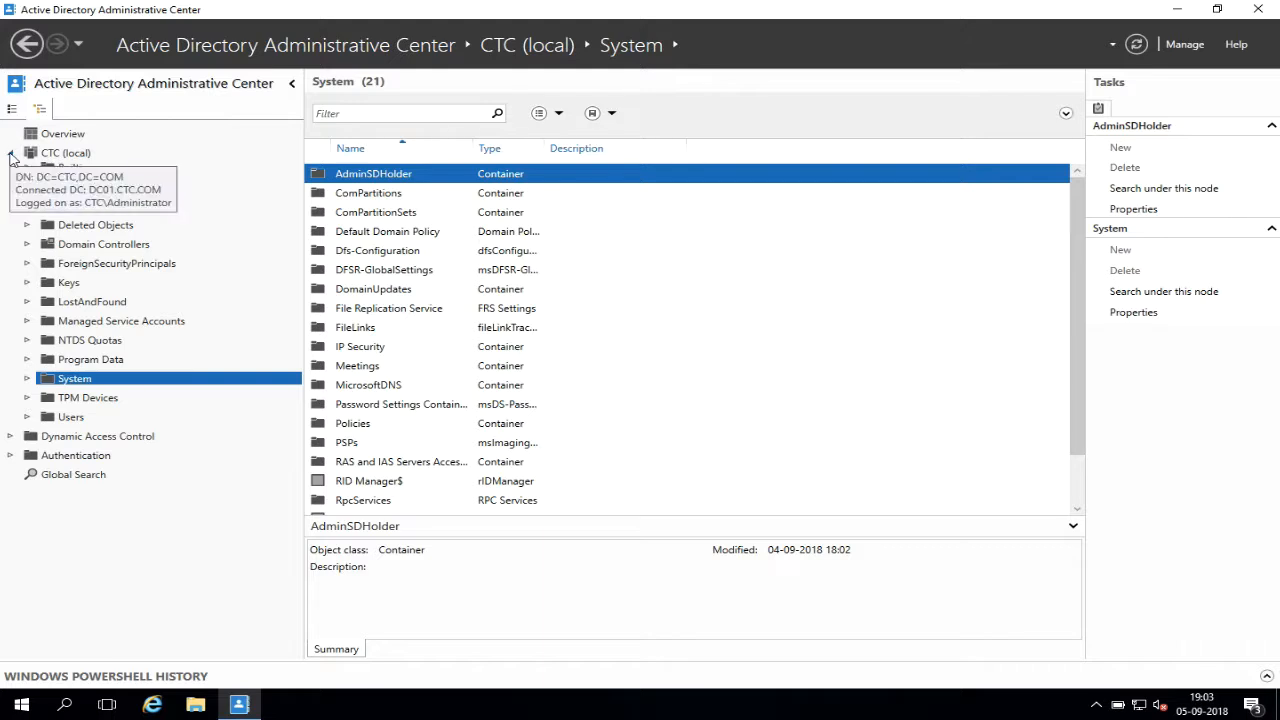
{"action": "left_click", "coordinate": [10, 153]}
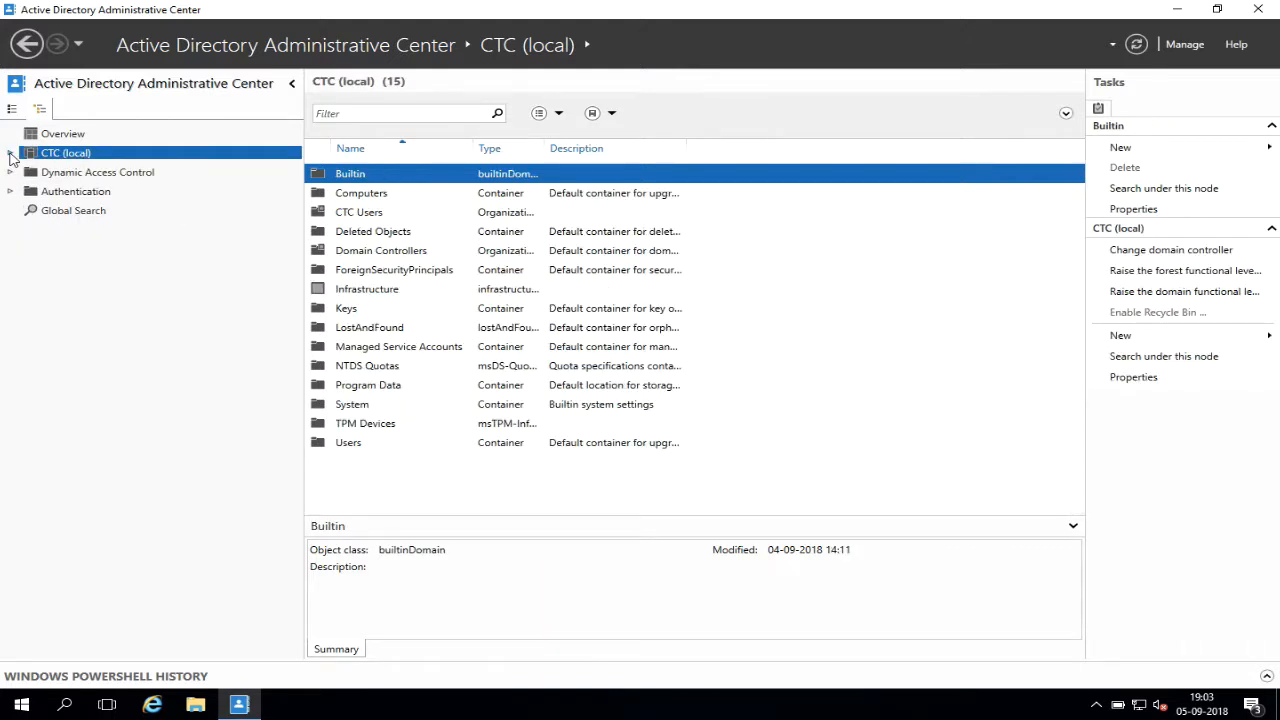
{"action": "left_click", "coordinate": [10, 153]}
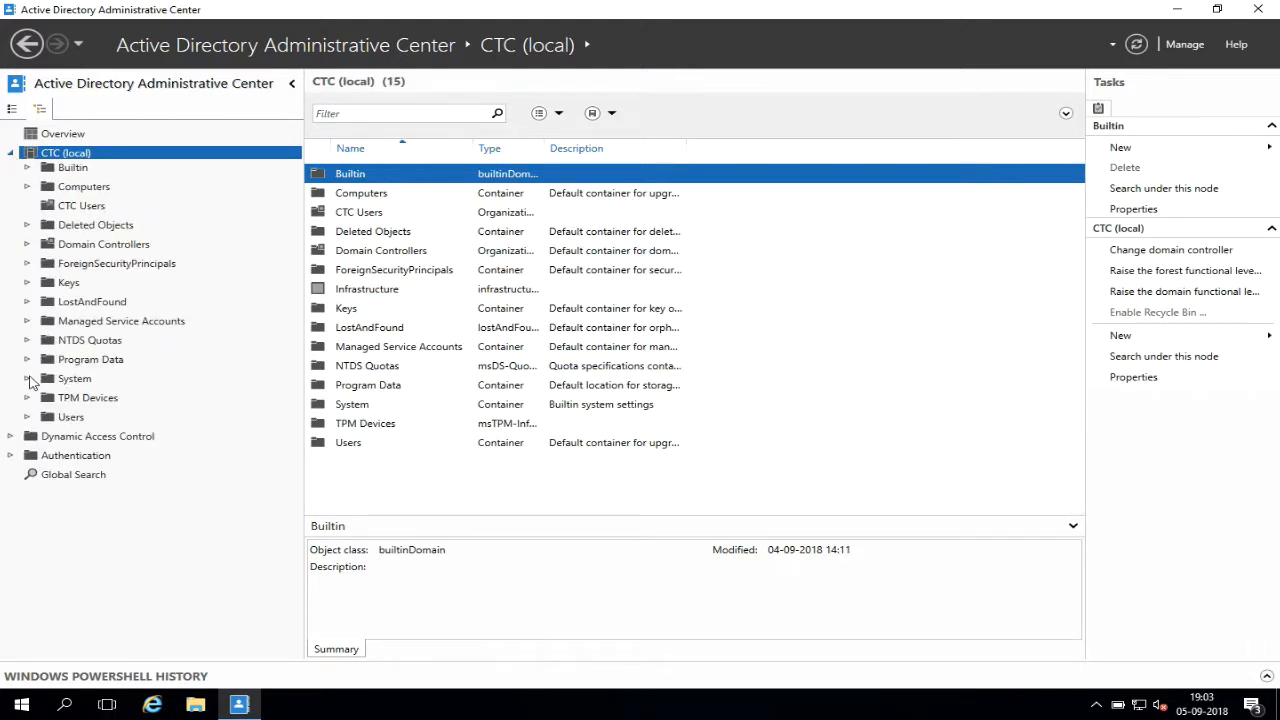
{"action": "left_click", "coordinate": [27, 379]}
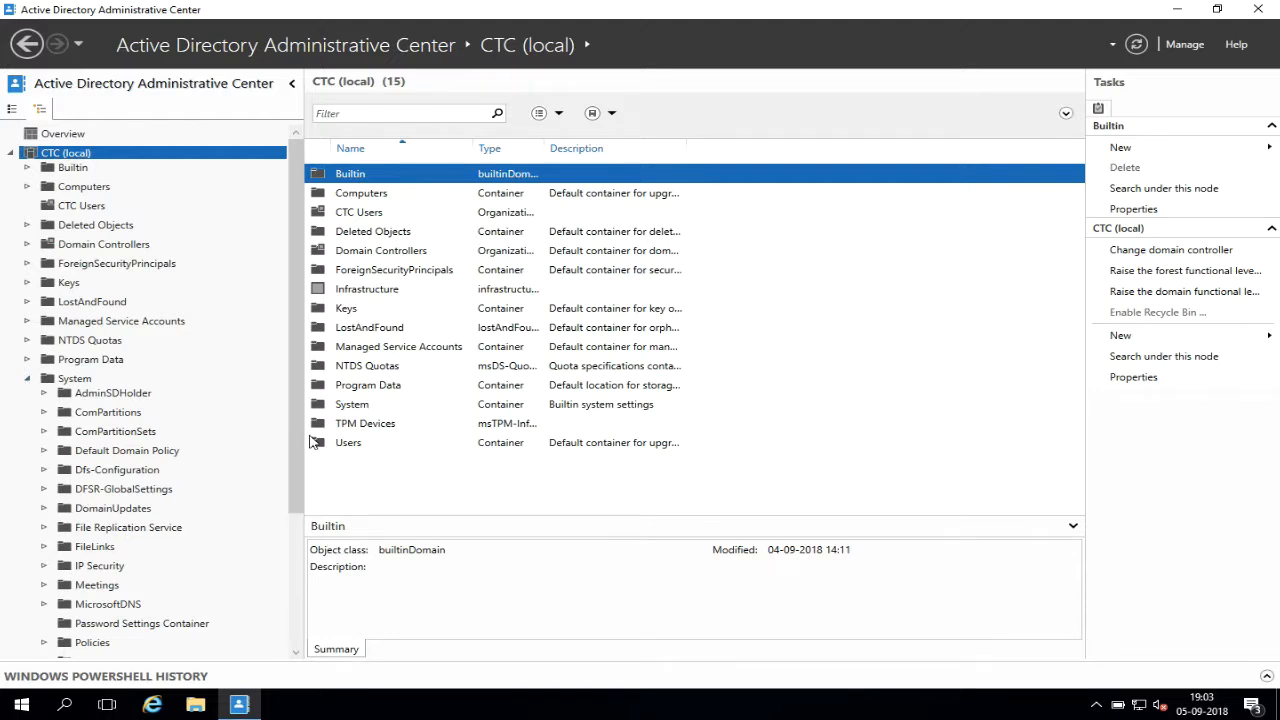
{"action": "left_click", "coordinate": [145, 625]}
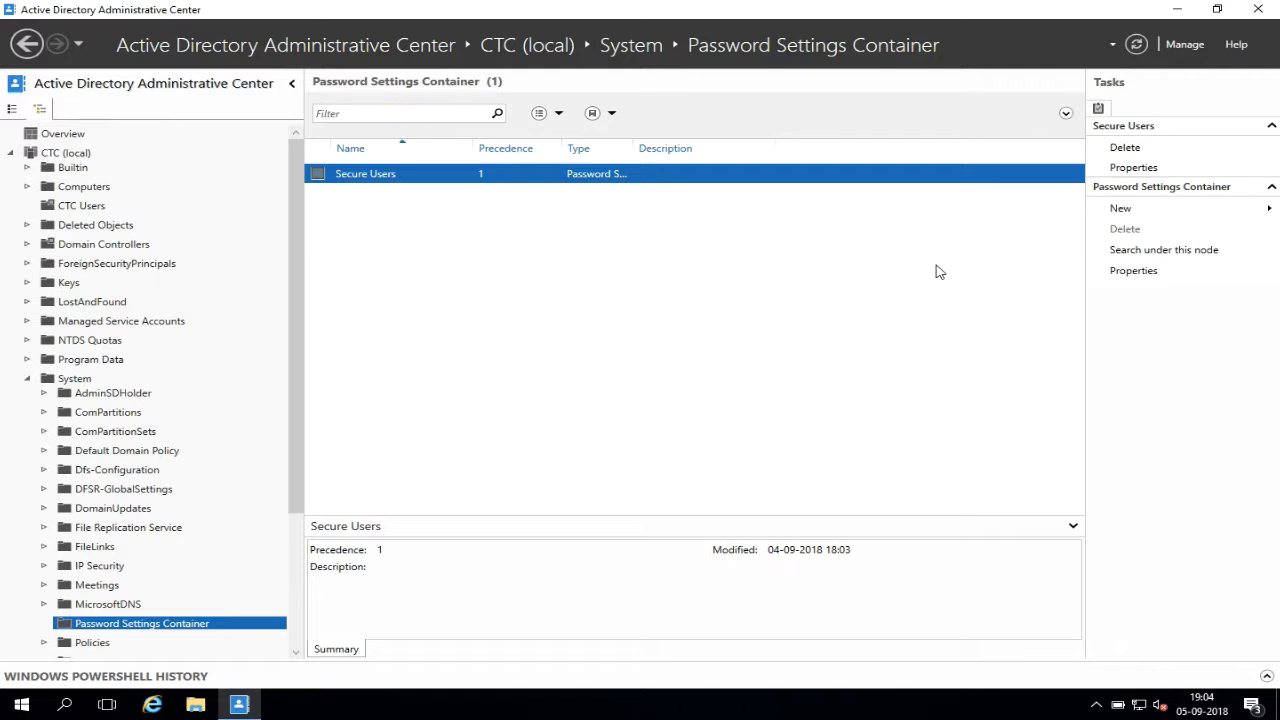
Choose New > Password Settings from the Tasks pane for a blank settings object.
{"action": "left_click", "coordinate": [1117, 210]}
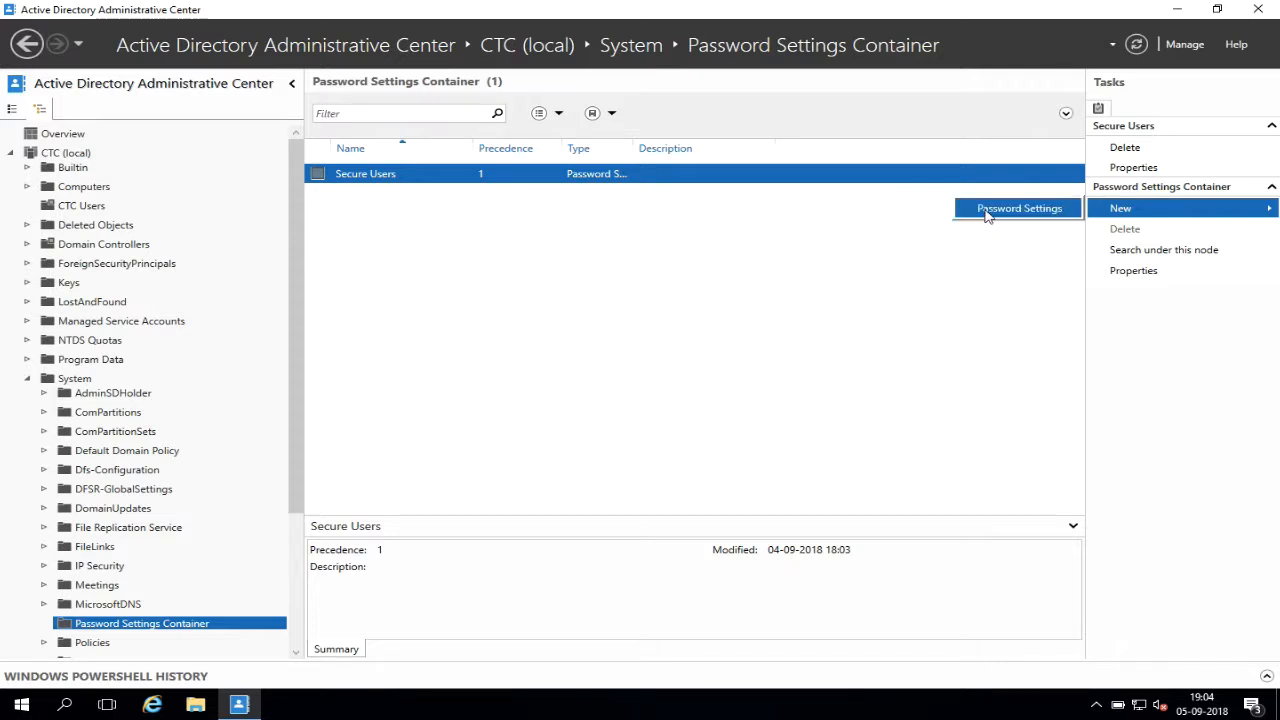
{"action": "left_click", "coordinate": [1019, 209]}
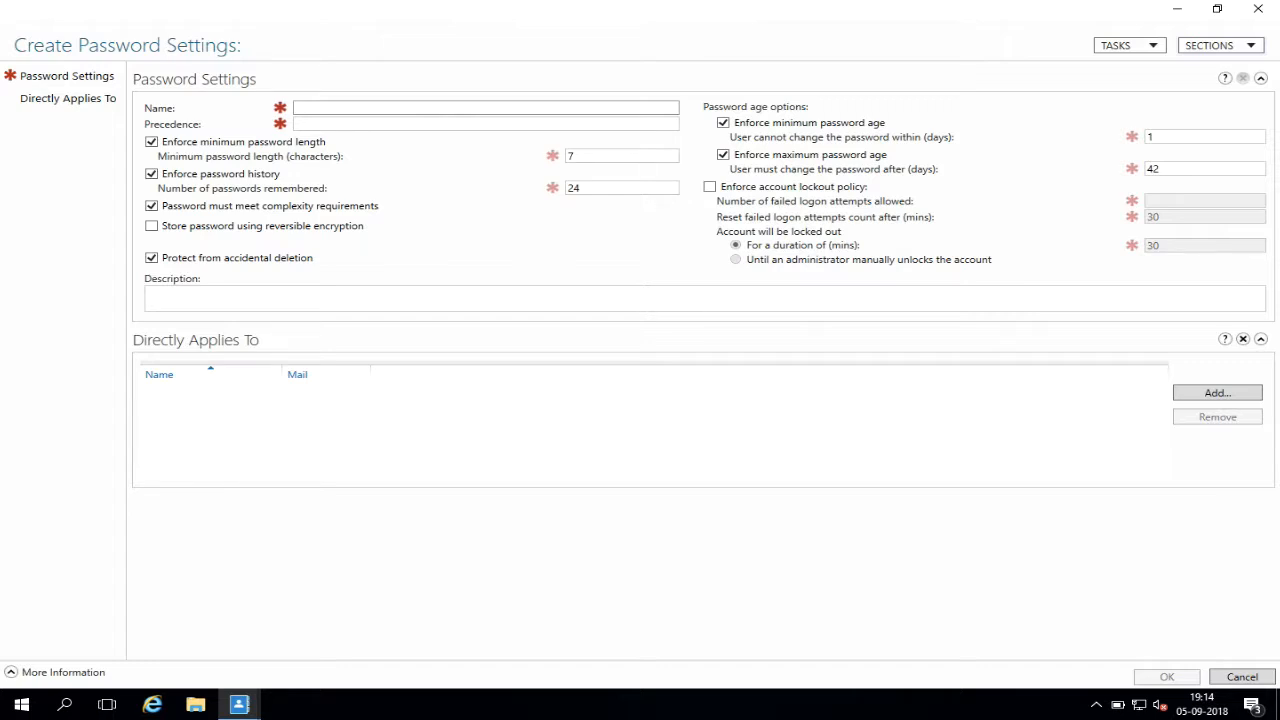
Name the policy CTCSecure with precedence 2, minimum length 10, and 8 remembered passwords.
{"action": "type", "text": "CTCSecure"}
{"action": "key", "text": "Tab"}
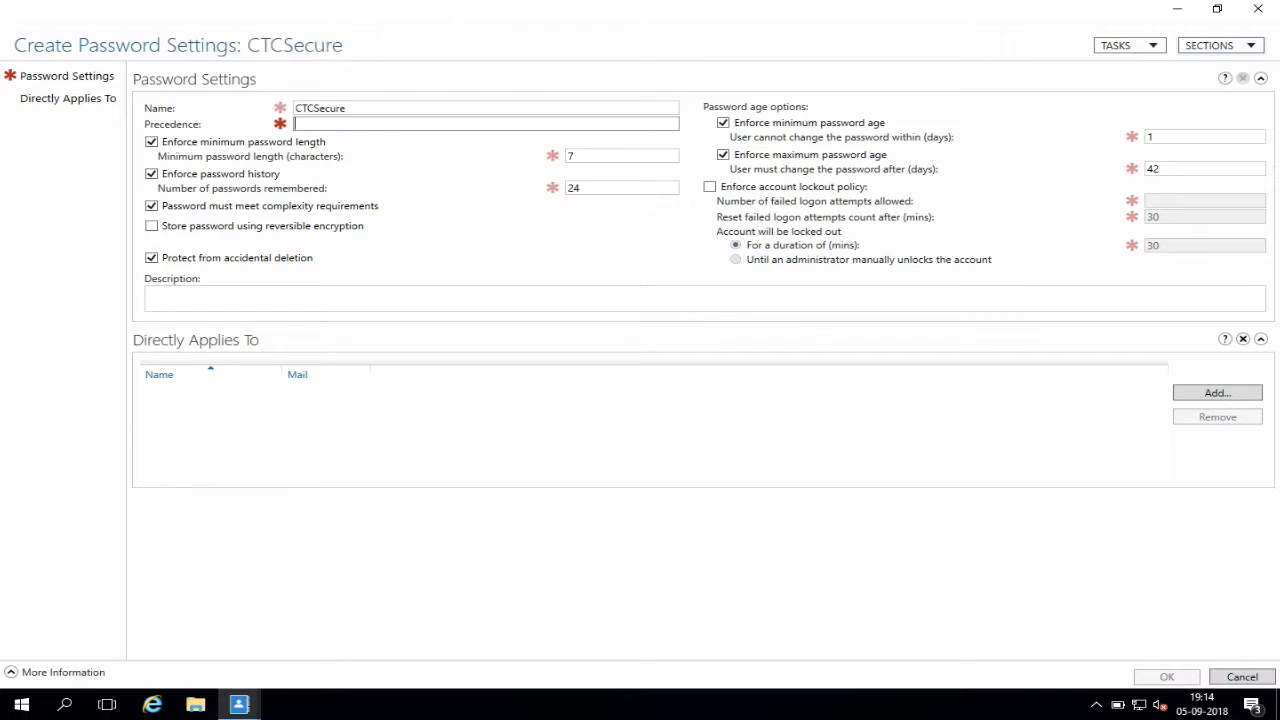
{"action": "type", "text": "2"}
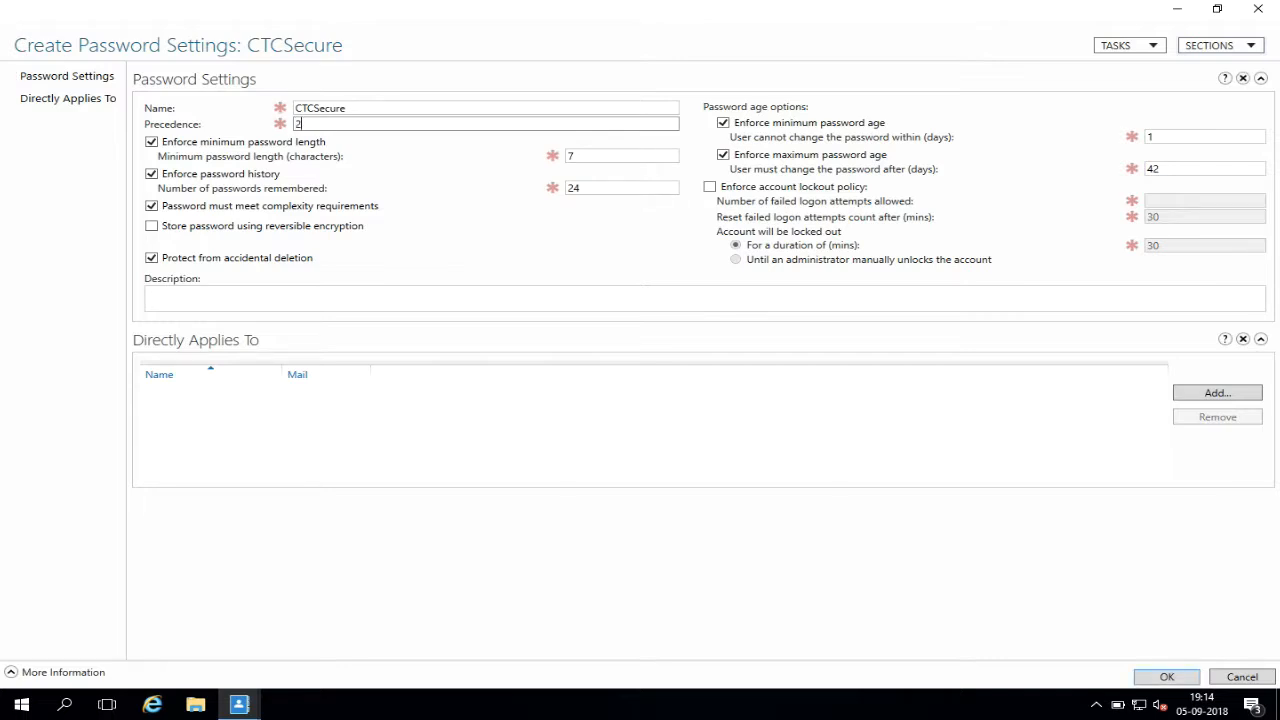
{"action": "left_click", "coordinate": [609, 155]}
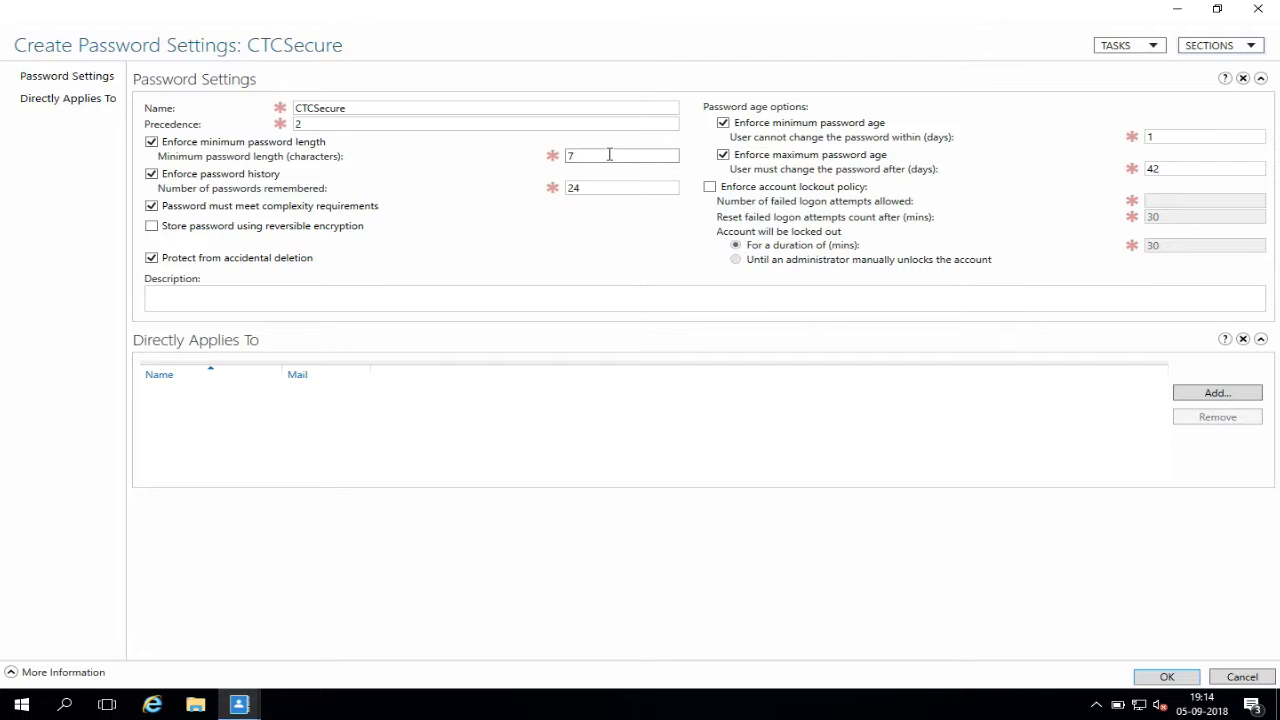
{"action": "key", "text": "BackSpace"}
{"action": "type", "text": "10"}
{"action": "key", "text": "Tab"}
{"action": "type", "text": "30"}
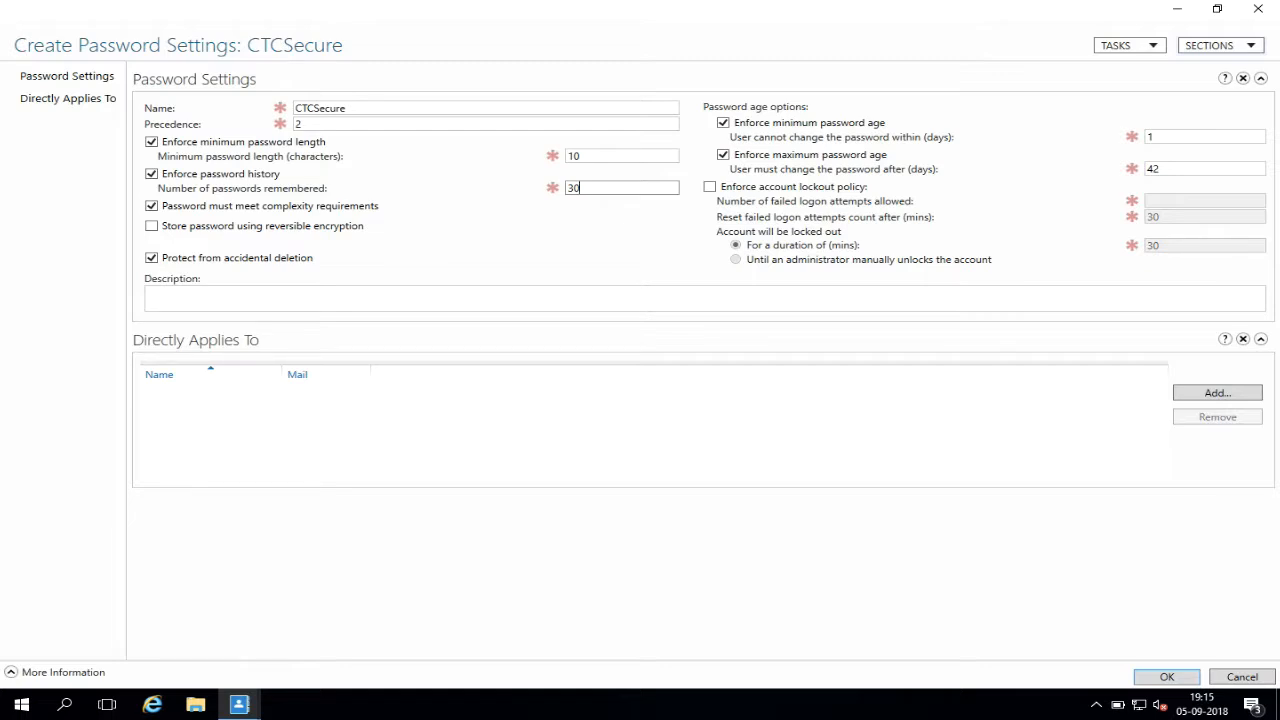
{"action": "key", "text": "BackSpace"}
{"action": "key", "text": "BackSpace"}
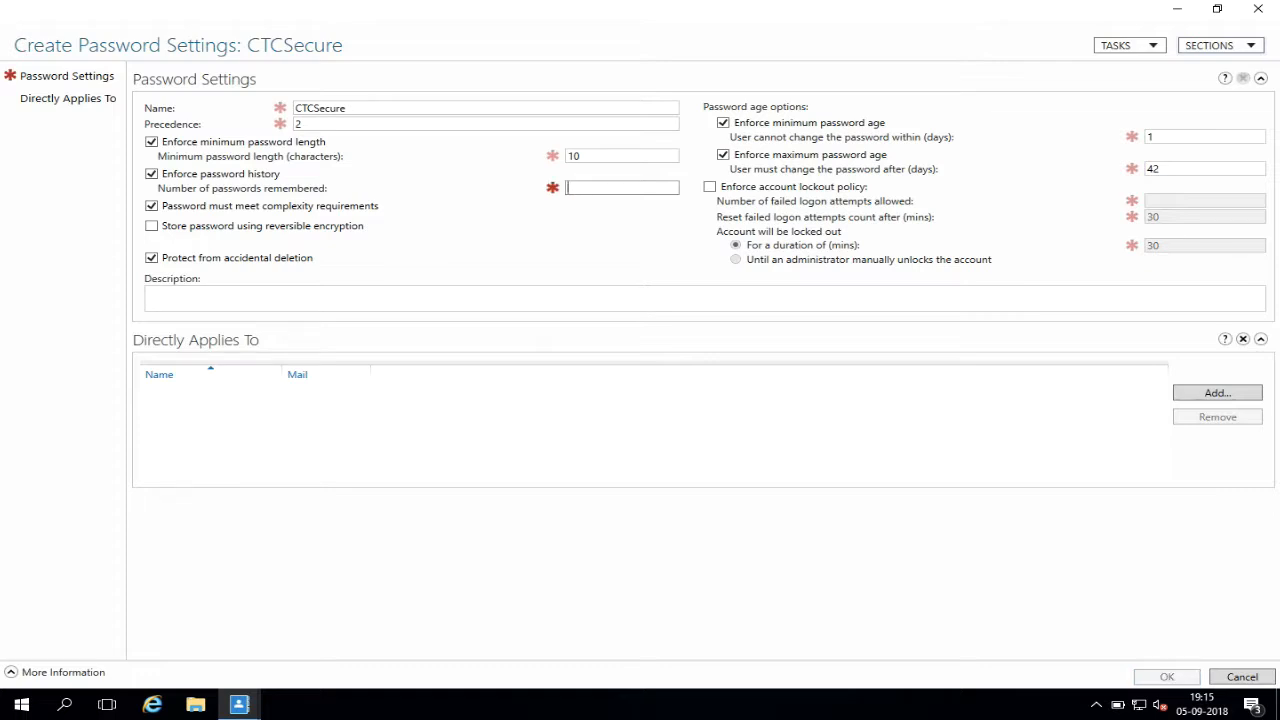
{"action": "type", "text": "8"}
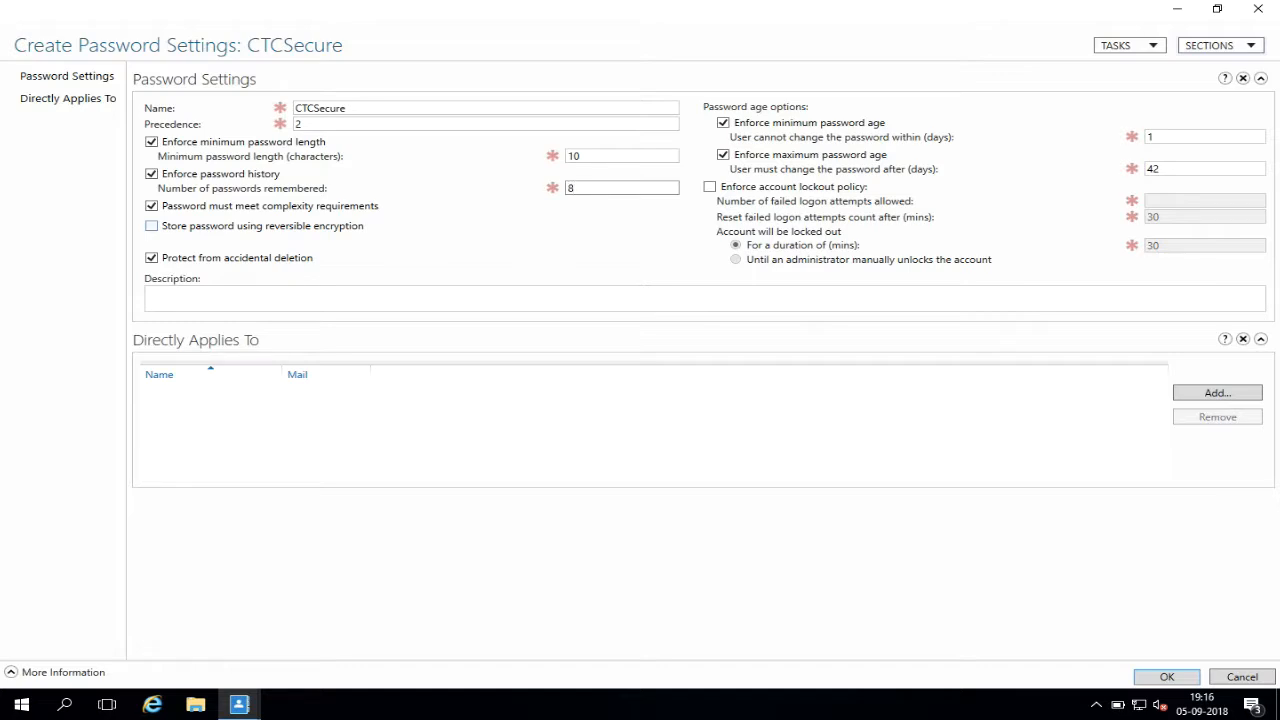
Enable reversible password encryption and change the maximum password age from 42 to 30 days.
{"action": "left_click", "coordinate": [152, 226]}
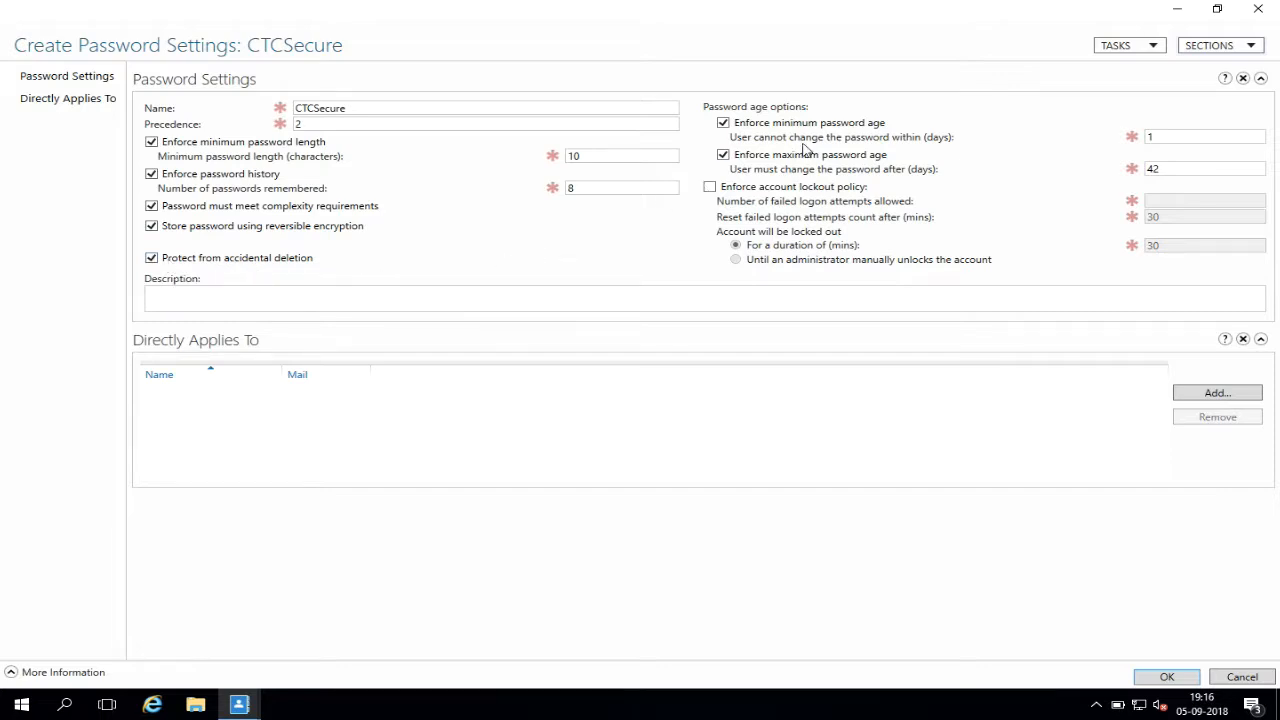
{"action": "left_click", "coordinate": [1159, 137]}
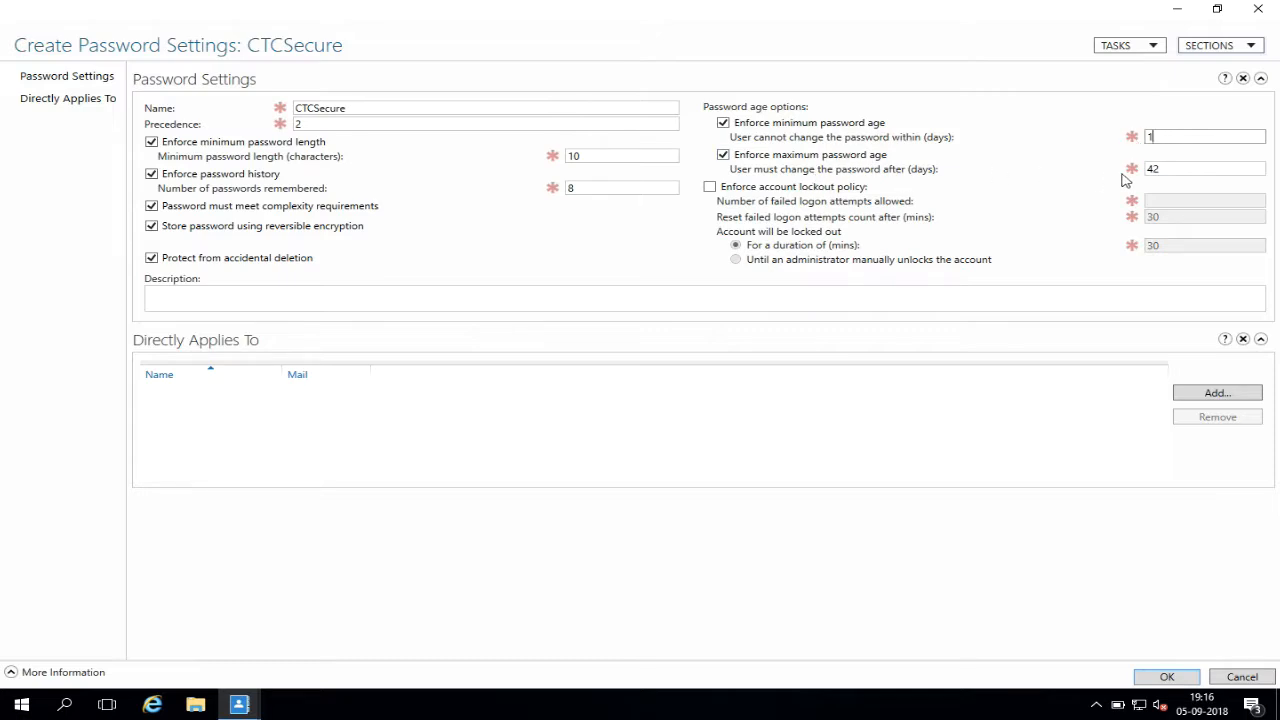
{"action": "left_click", "coordinate": [1163, 170]}
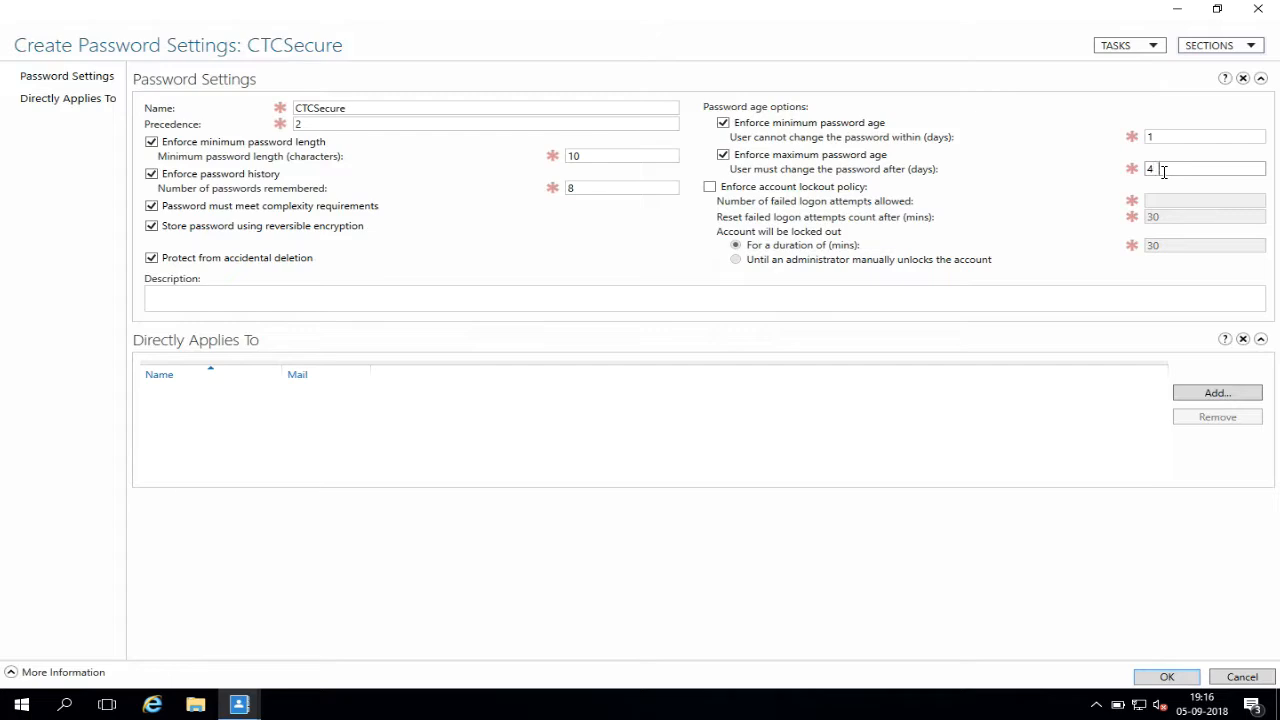
{"action": "key", "text": "BackSpace"}
{"action": "key", "text": "BackSpace"}
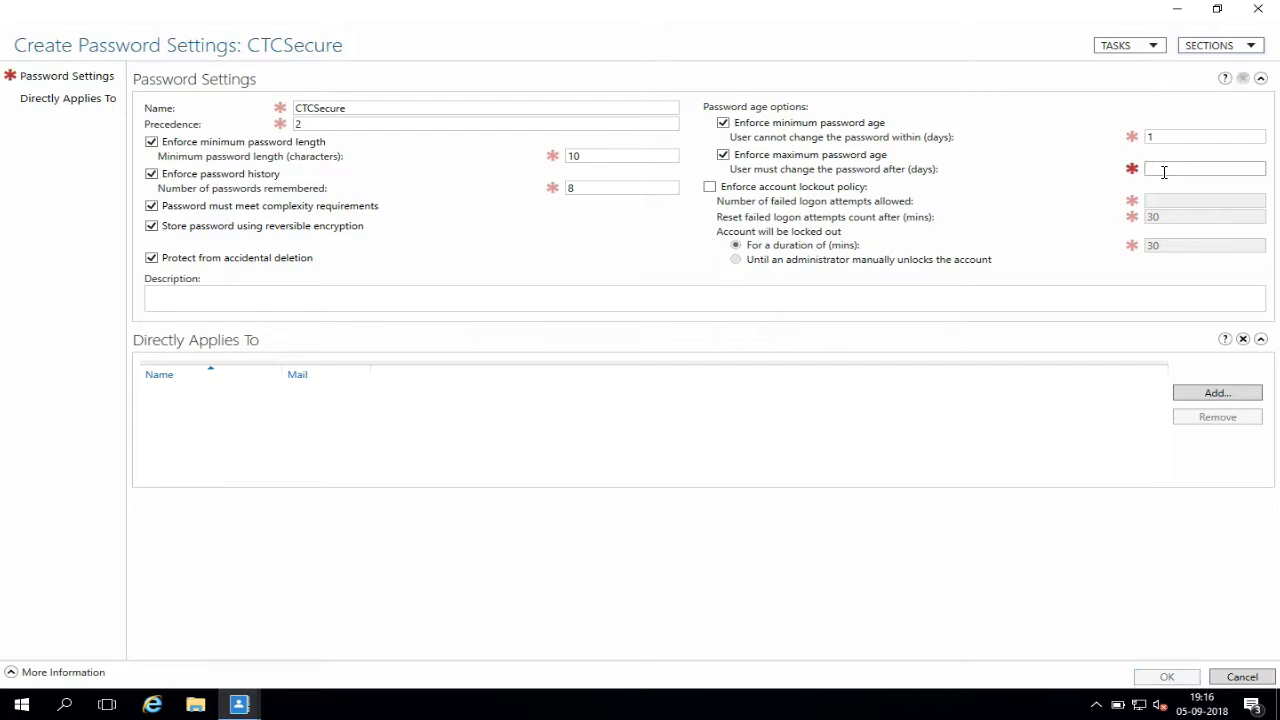
{"action": "type", "text": "30"}
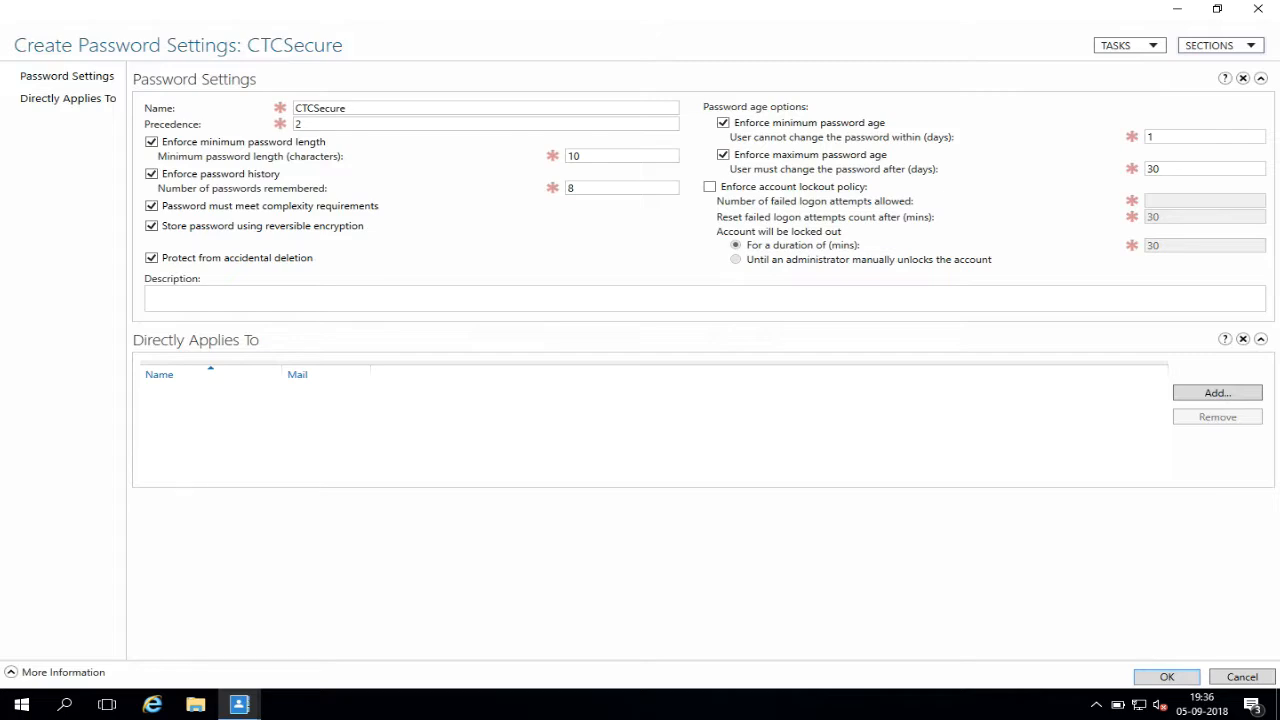
Enable lockout after 4 failed attempts, 10-minute reset, with administrator-only unlock.
{"action": "left_click", "coordinate": [710, 187]}
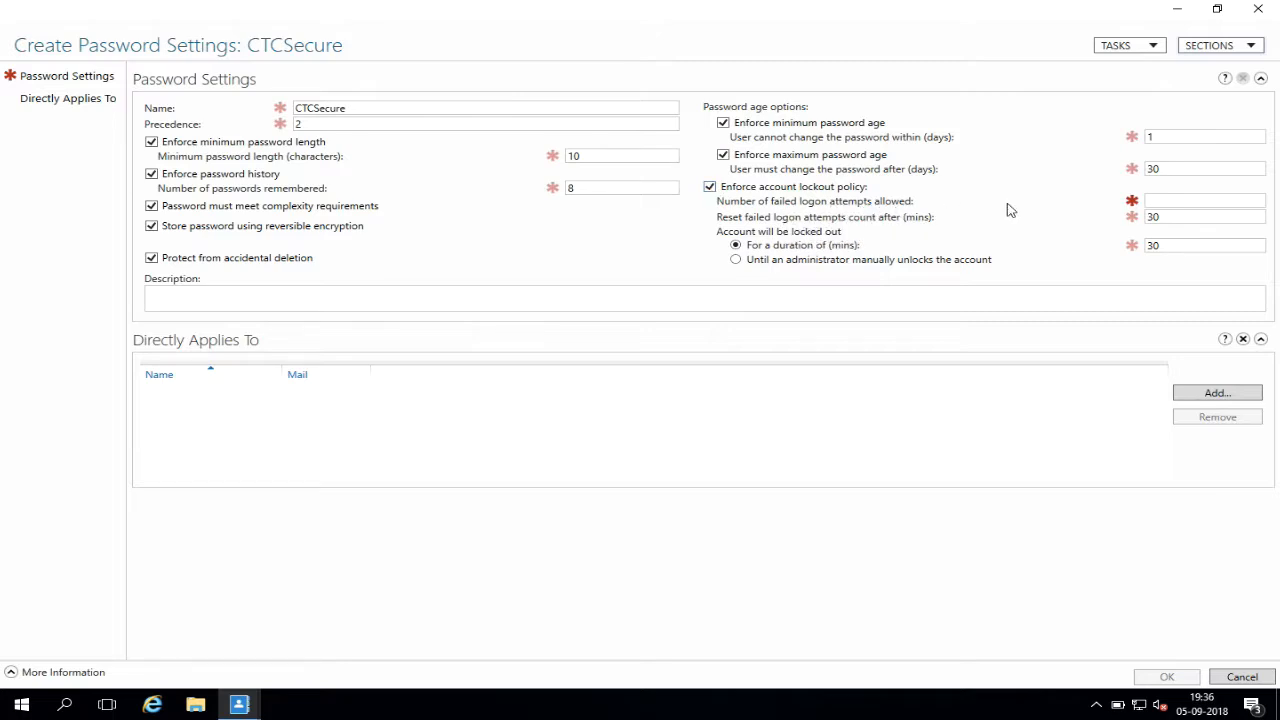
{"action": "left_click", "coordinate": [1164, 205]}
{"action": "type", "text": "4"}
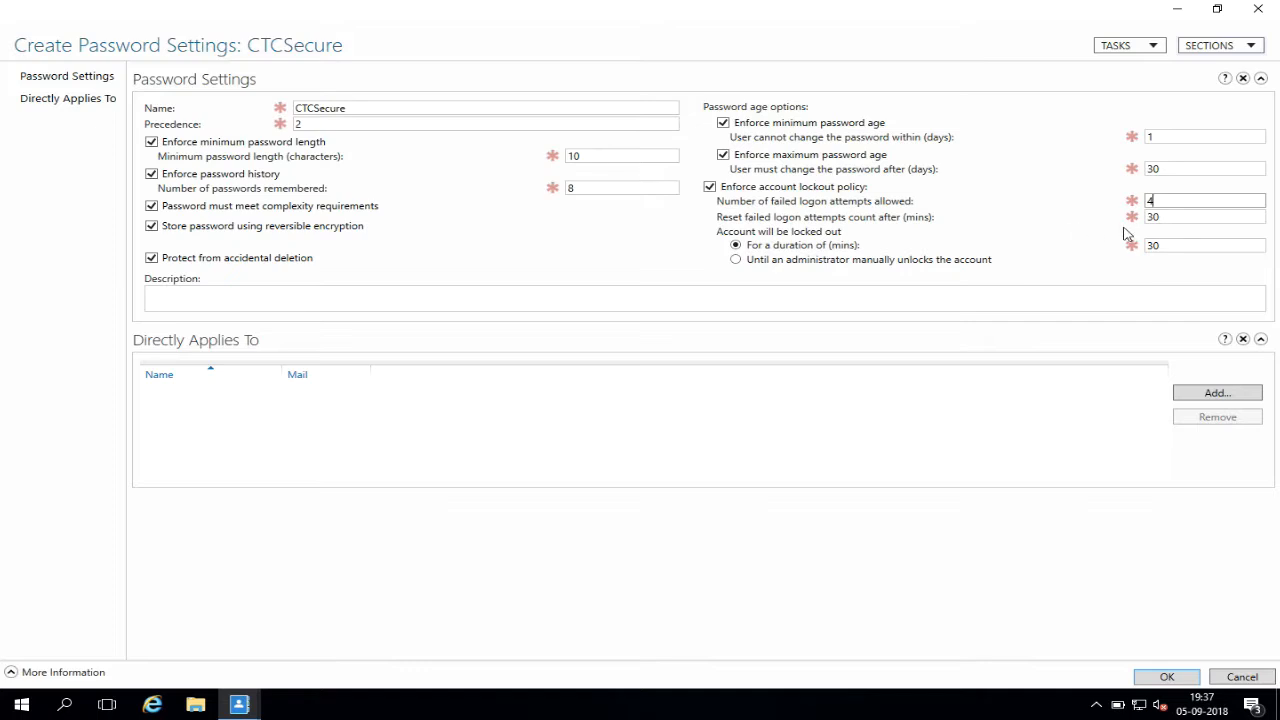
{"action": "left_click_drag", "start_coordinate": [1165, 217], "coordinate": [1140, 216]}
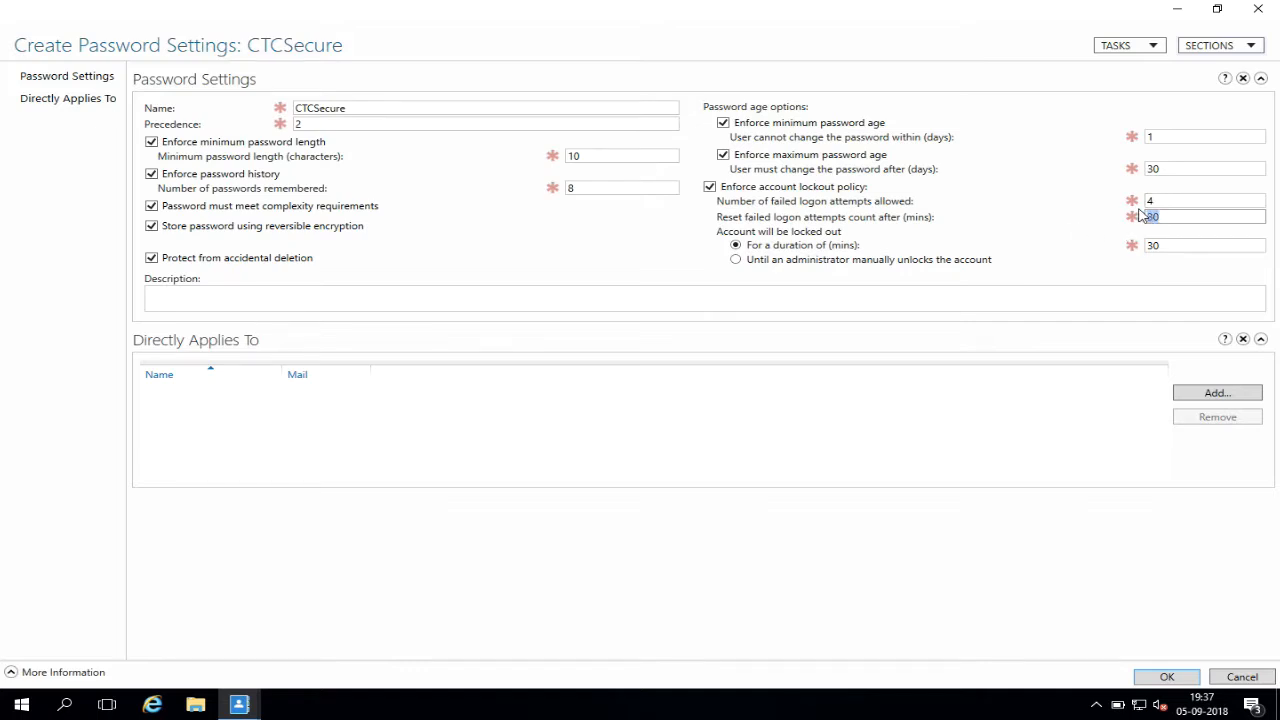
{"action": "type", "text": "10"}
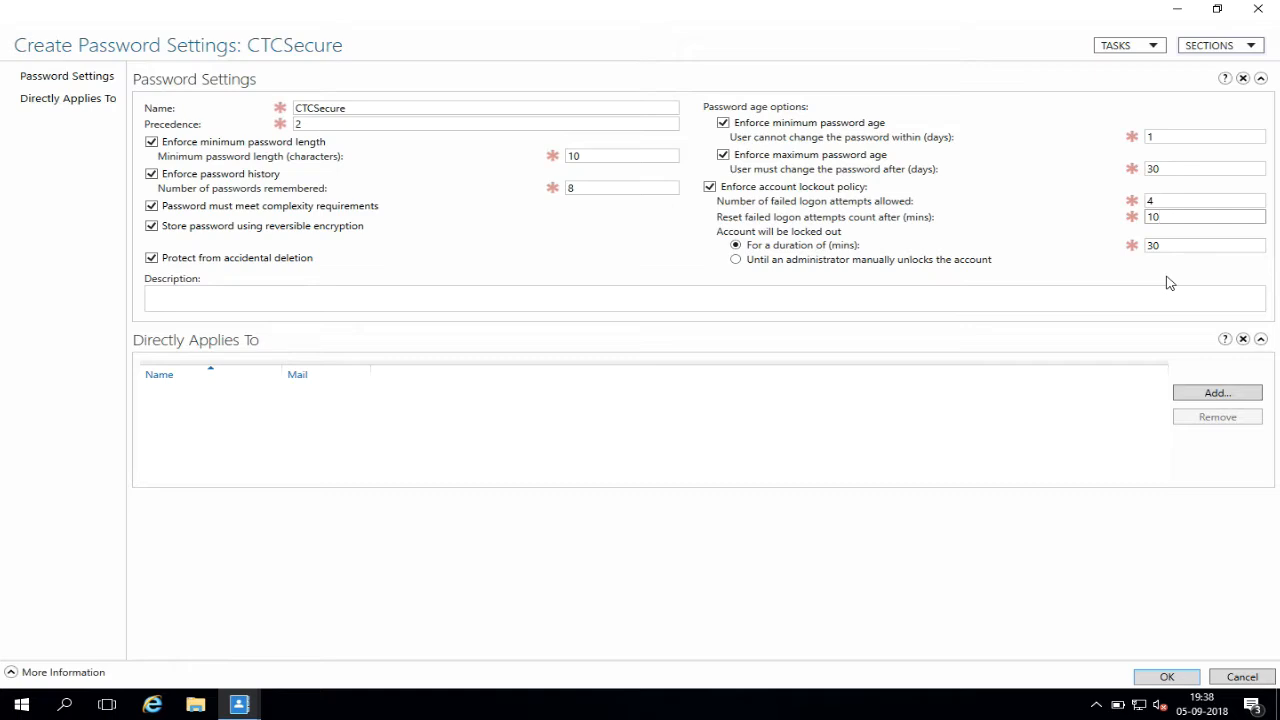
{"action": "left_click", "coordinate": [754, 264]}
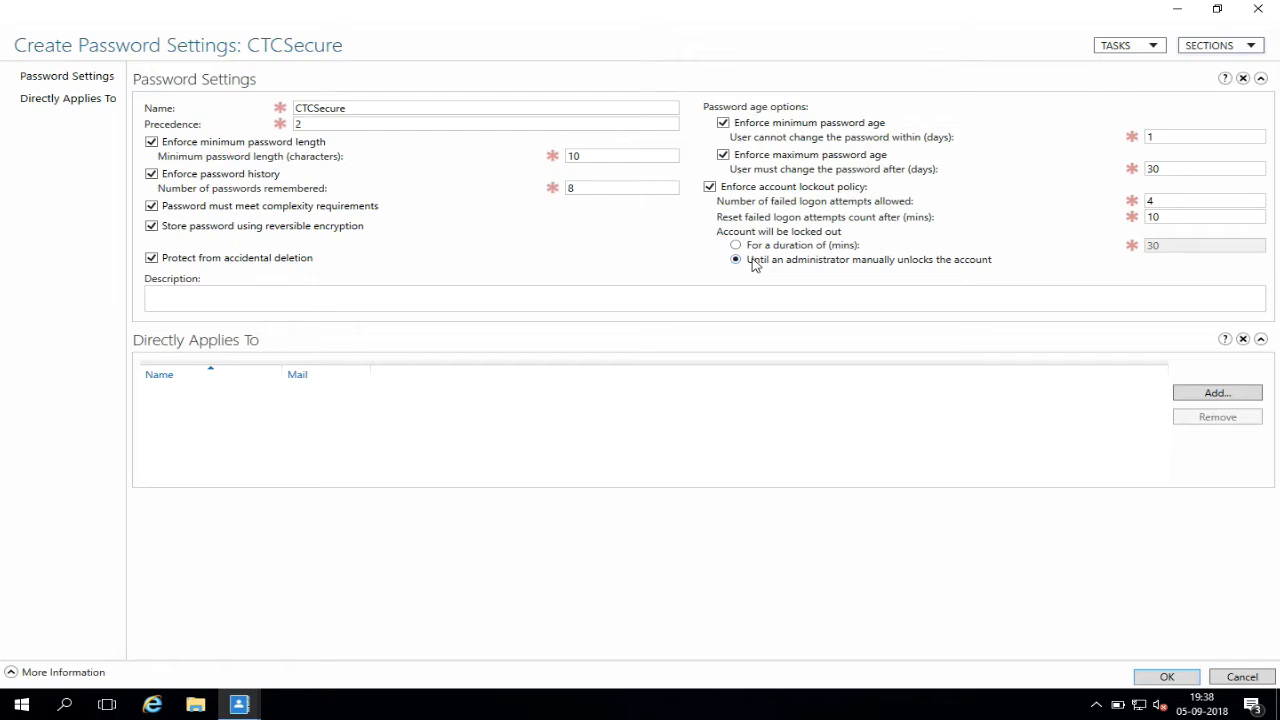
{"action": "left_click", "coordinate": [750, 298]}
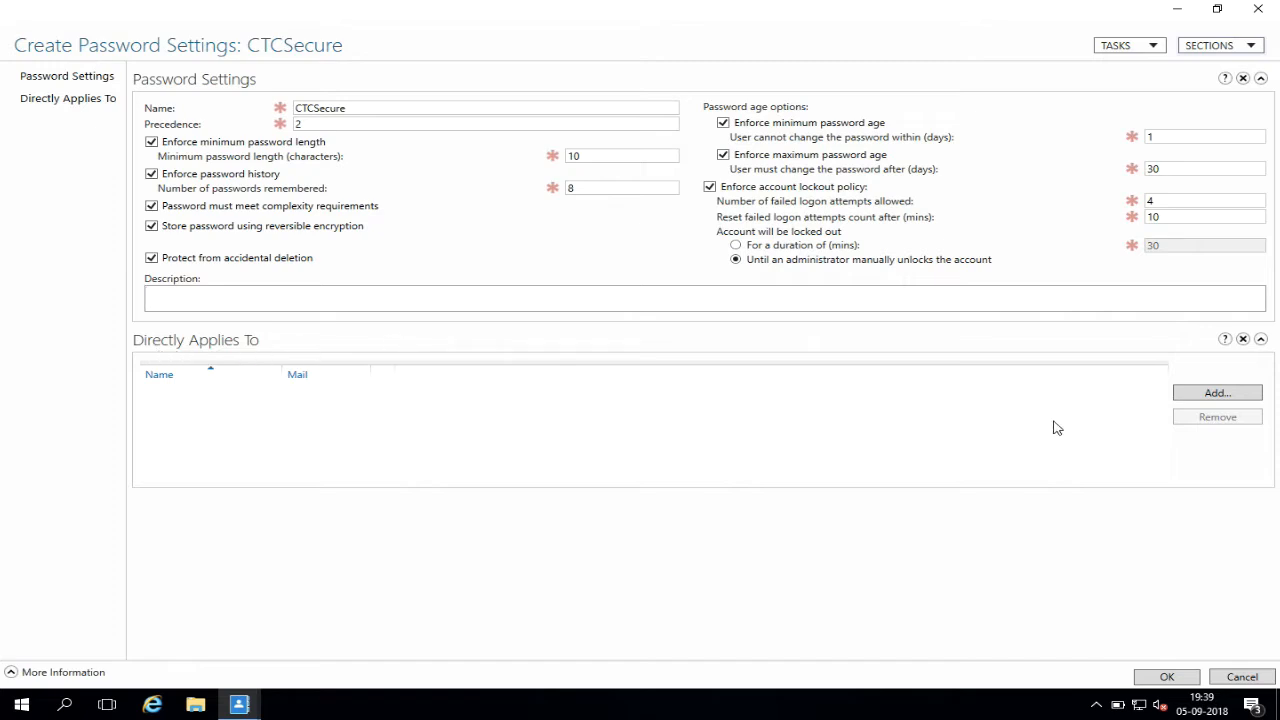
Add CTCSecure Group, resolved from 'CTCS', to the Directly Applies To list.
{"action": "left_click", "coordinate": [1197, 400]}
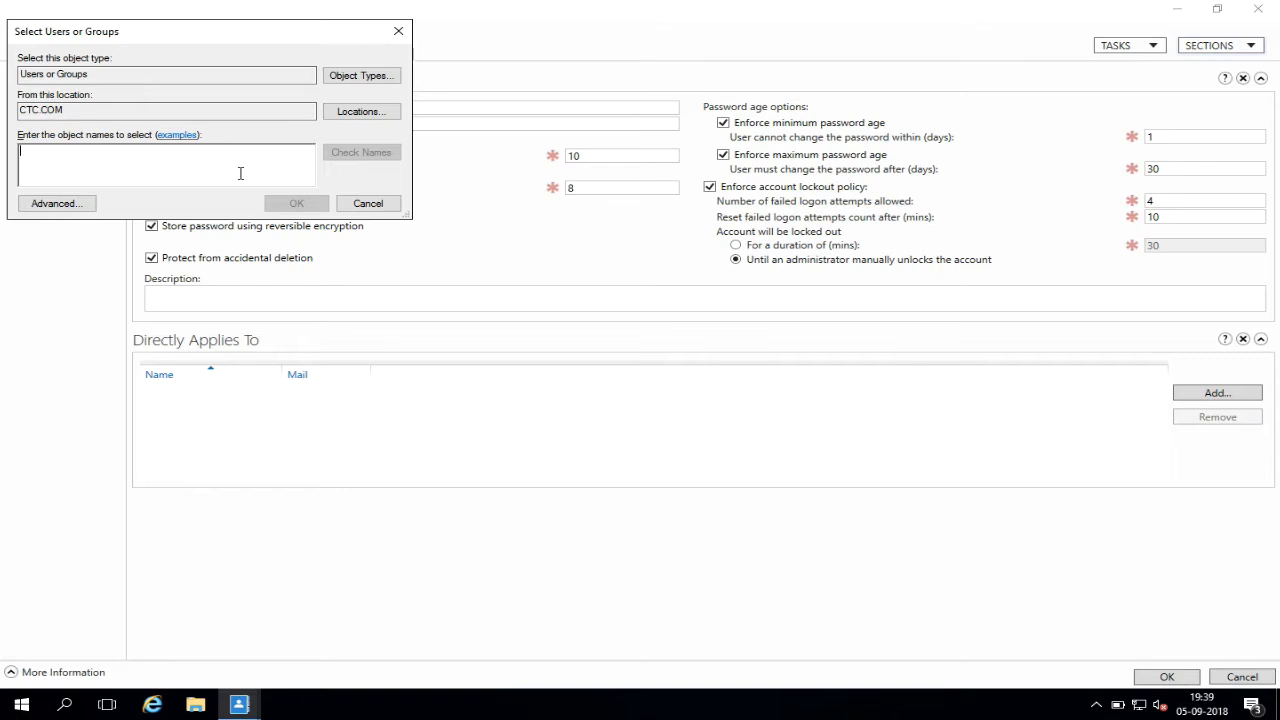
{"action": "type", "text": "CTCS"}
{"action": "left_click", "coordinate": [350, 162]}
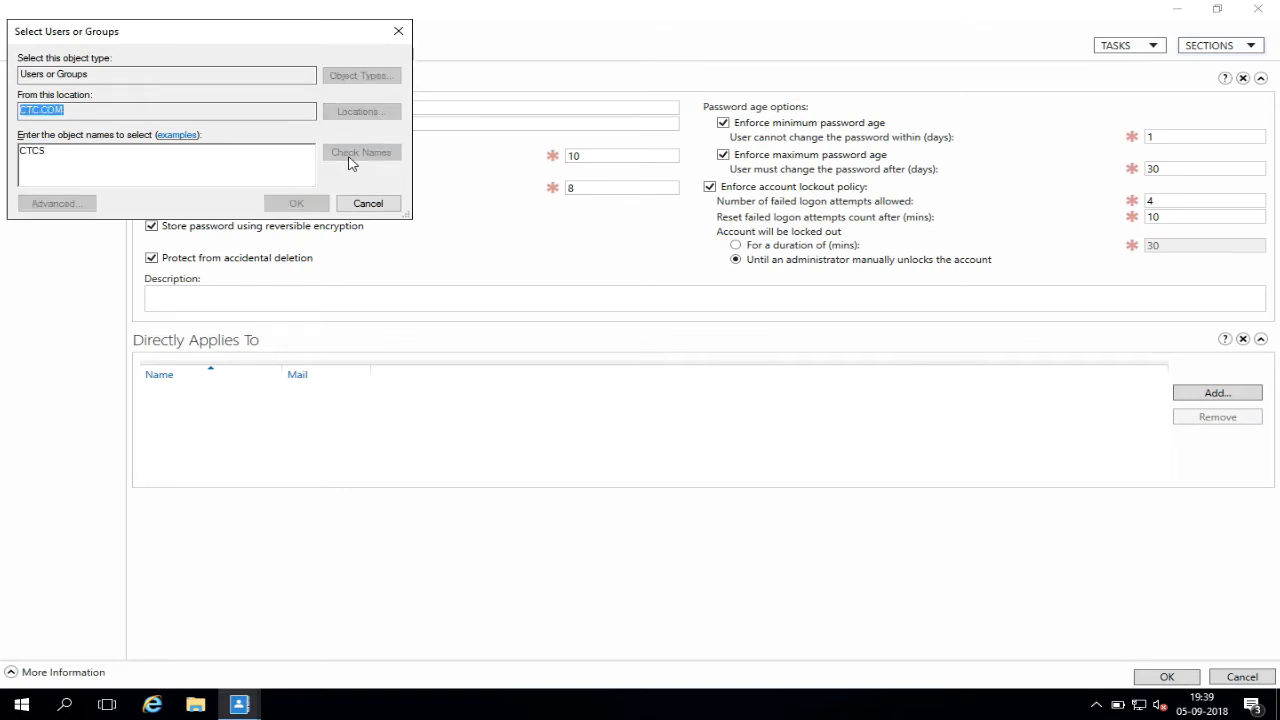
{"action": "left_click", "coordinate": [130, 163]}
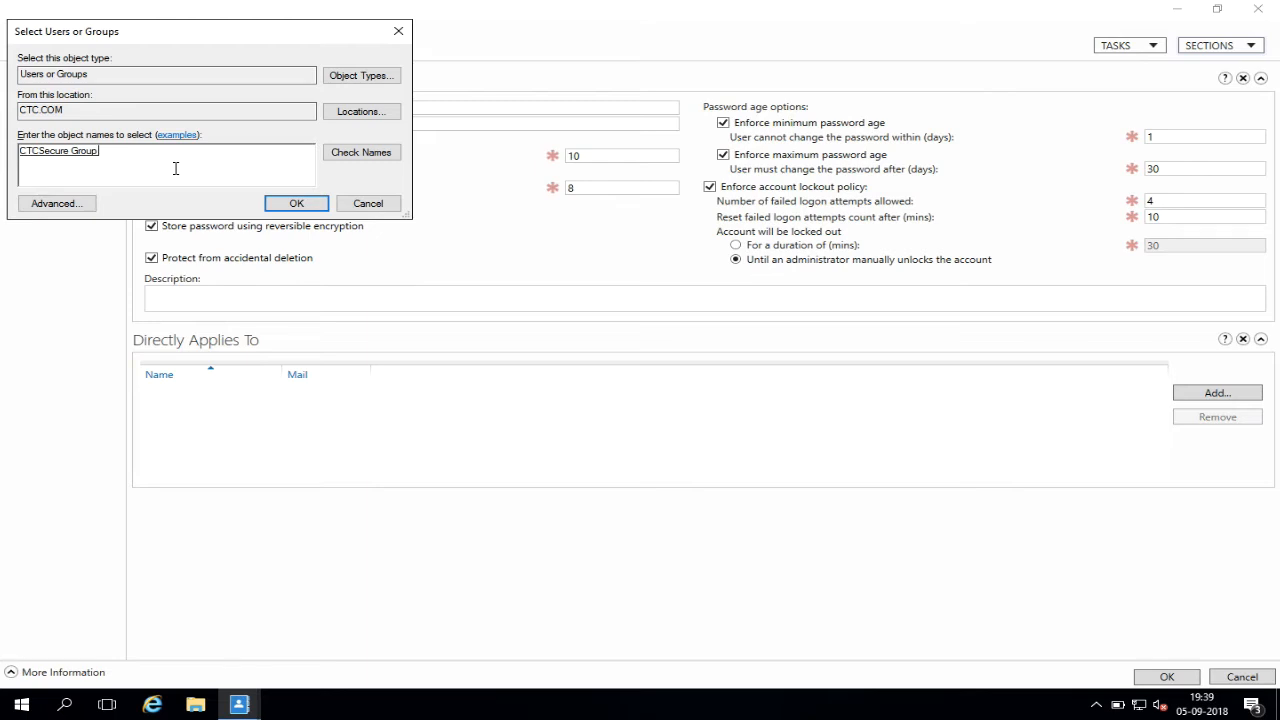
{"action": "left_click", "coordinate": [285, 205]}
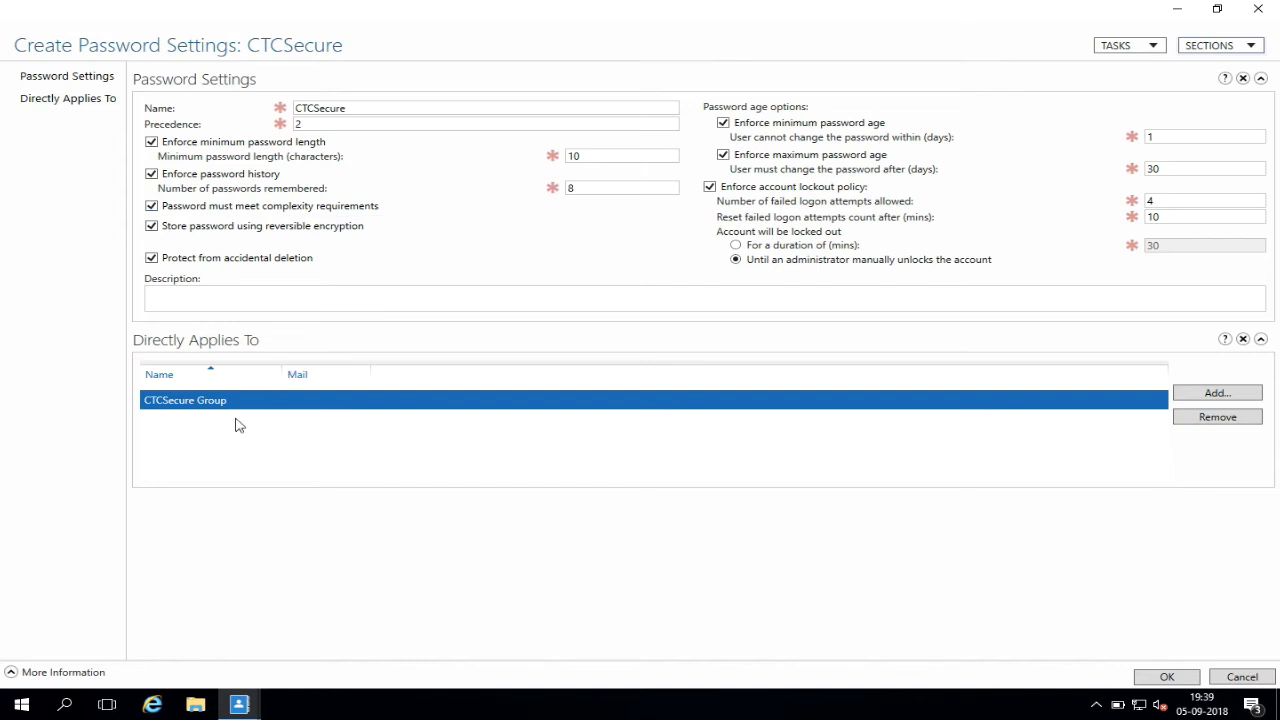
Add a domain user, found by their logon name, to the Directly Applies To list.
{"action": "left_click", "coordinate": [1193, 398]}
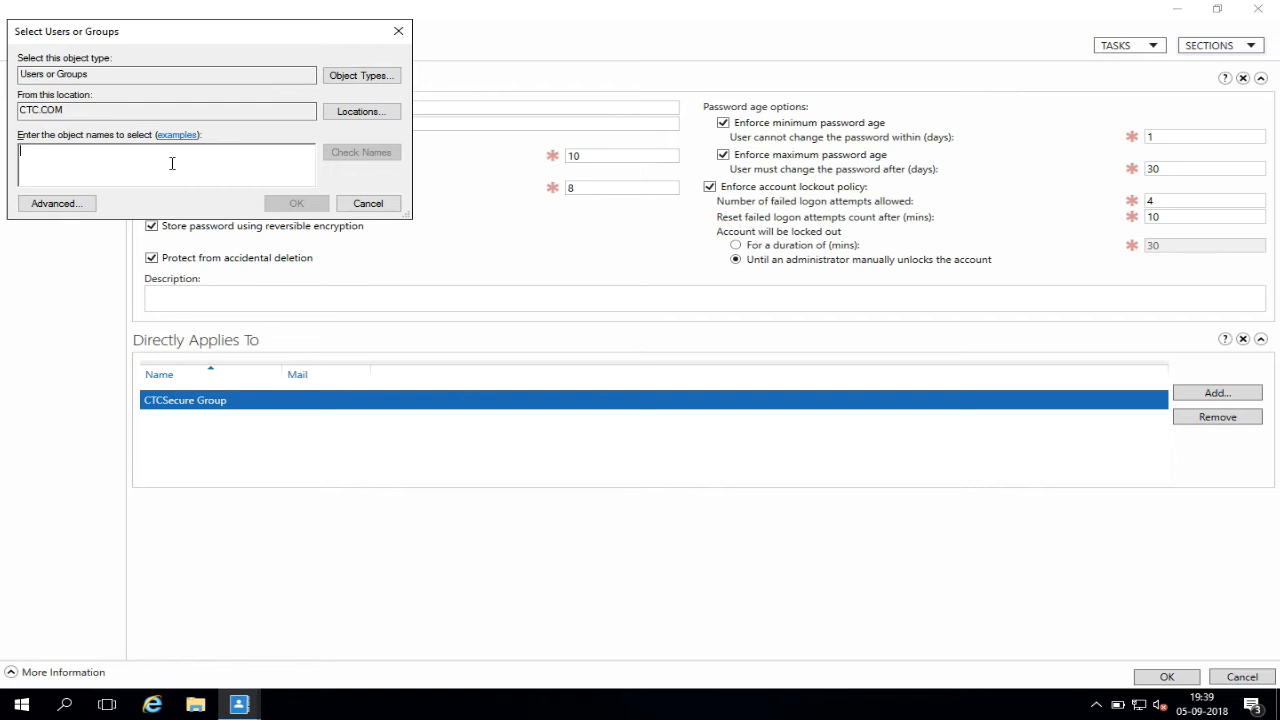
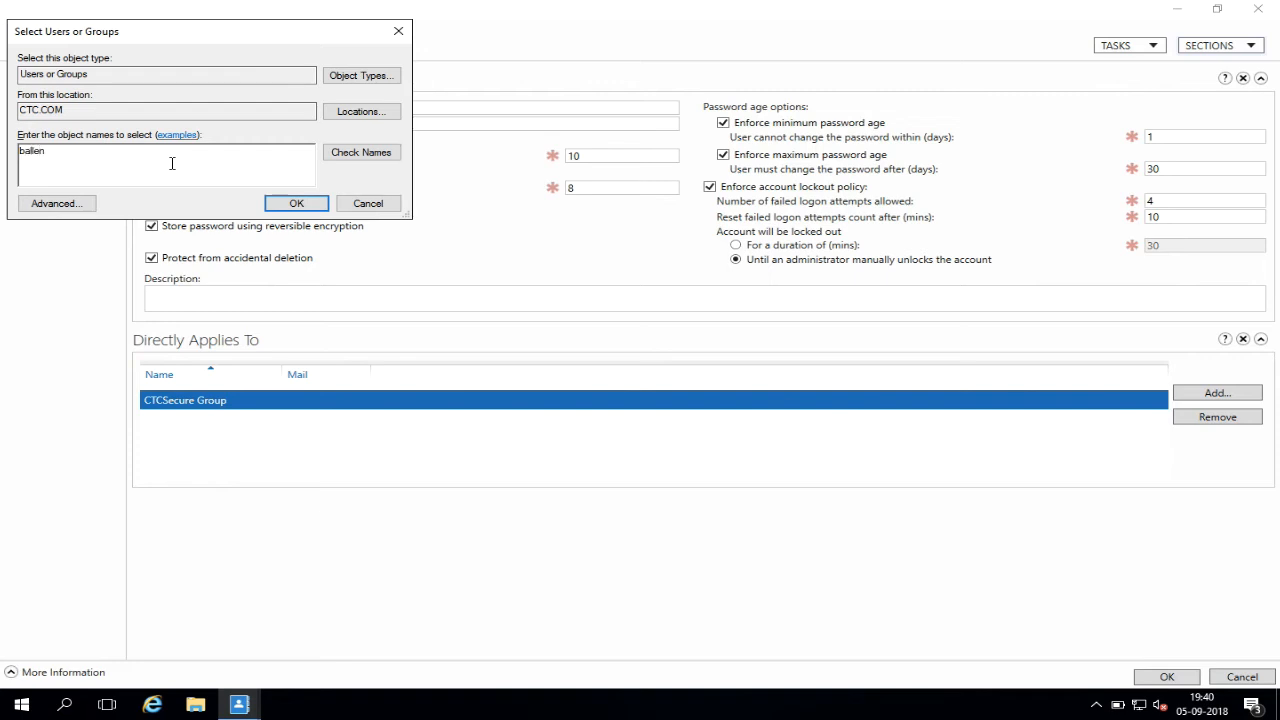
{"action": "left_click", "coordinate": [363, 160]}
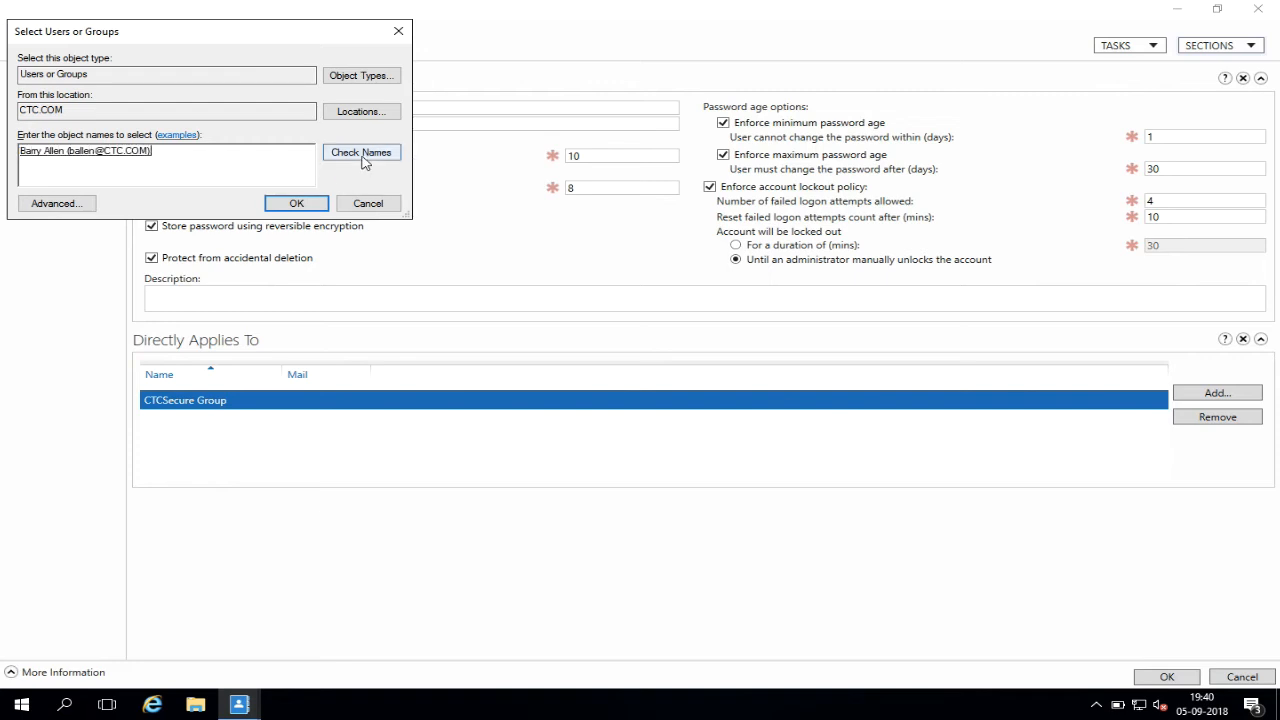
{"action": "left_click", "coordinate": [297, 204]}
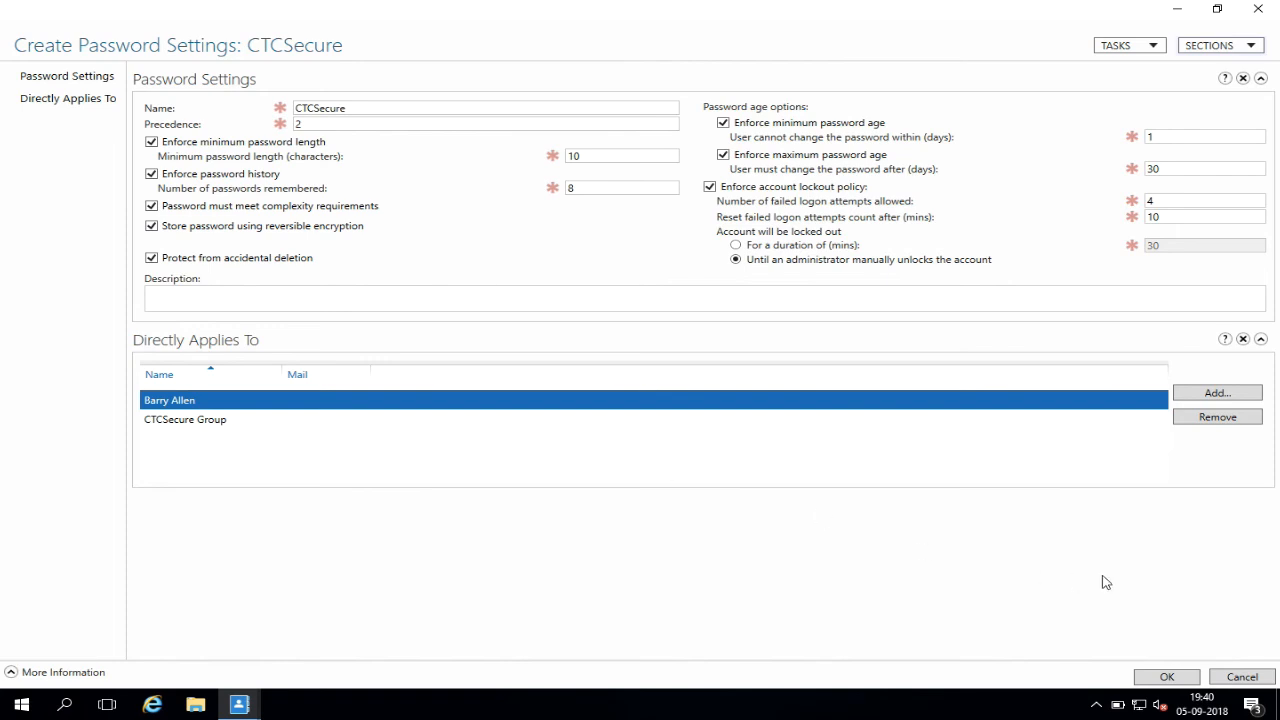
Create the CTCSecure object and select it in the Password Settings Container list.
{"action": "left_click", "coordinate": [1166, 677]}
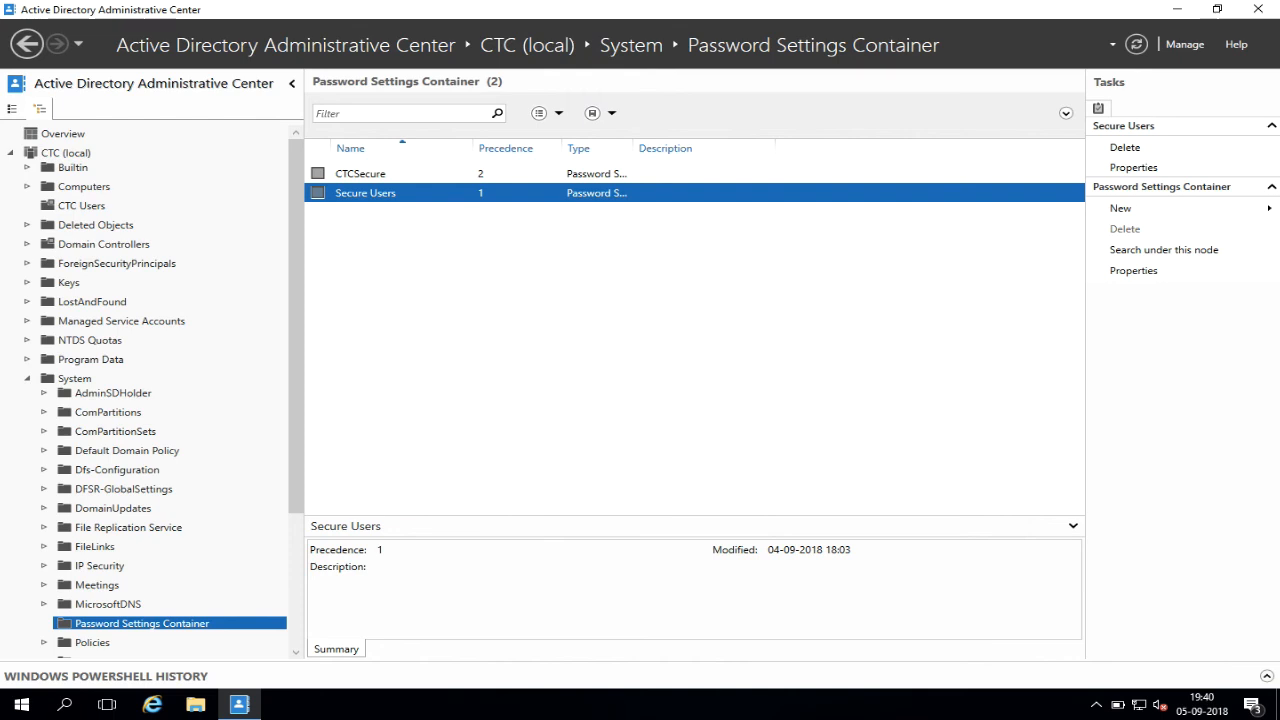
{"action": "left_click", "coordinate": [362, 174]}
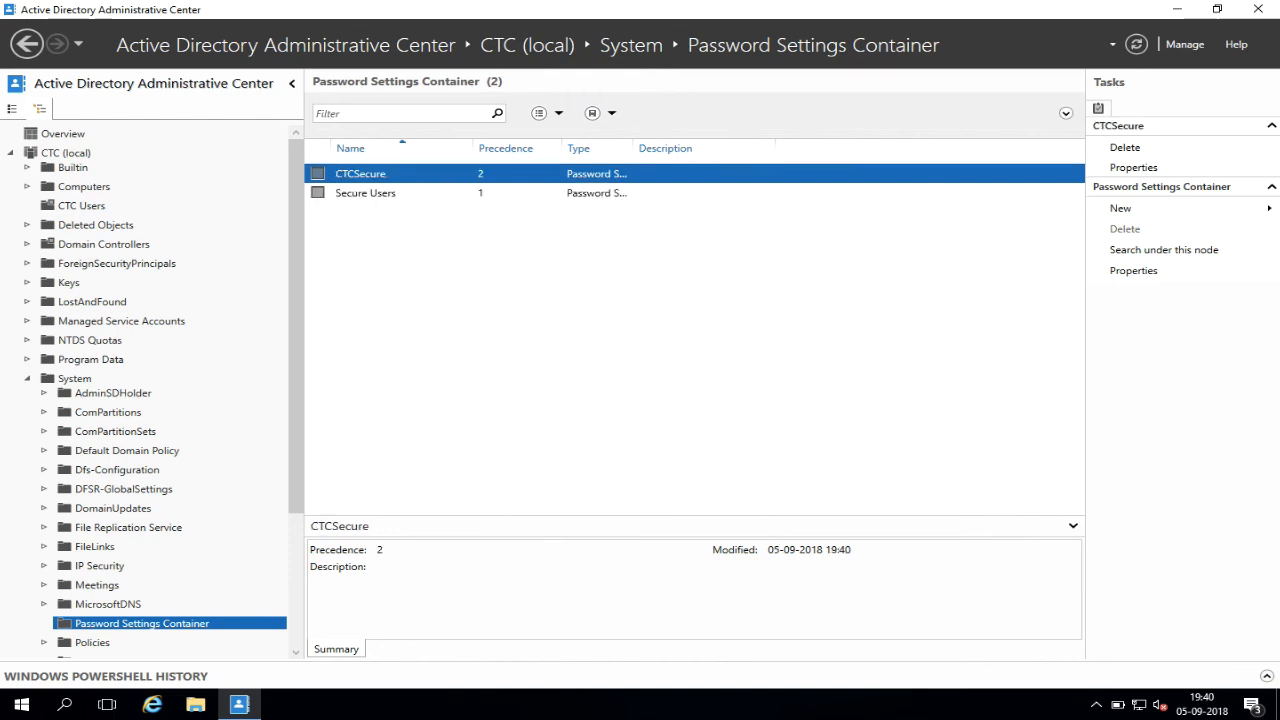